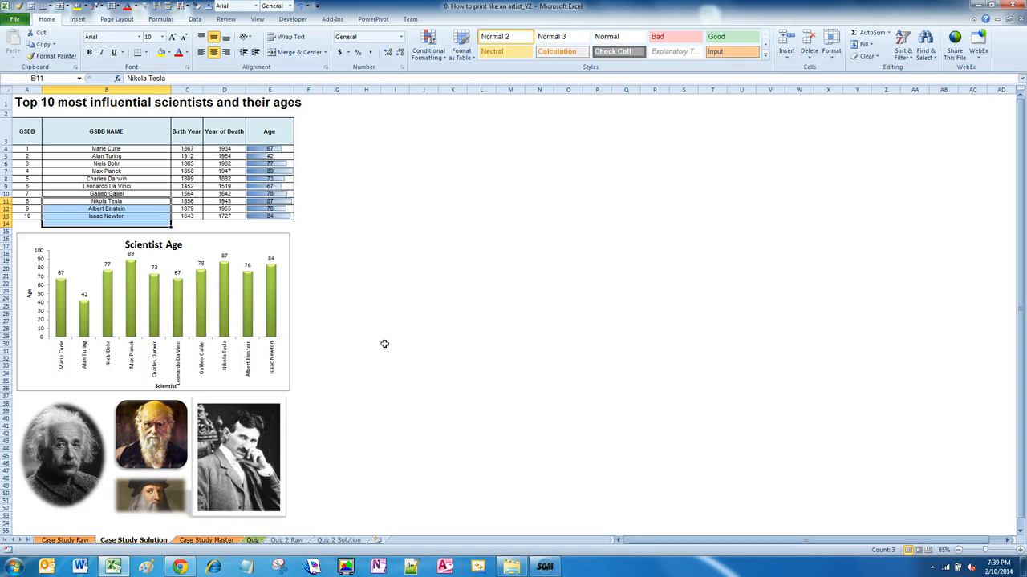
Switch the Case Study Solution sheet to Page Layout view.
{"action": "left_click", "coordinate": [917, 550]}
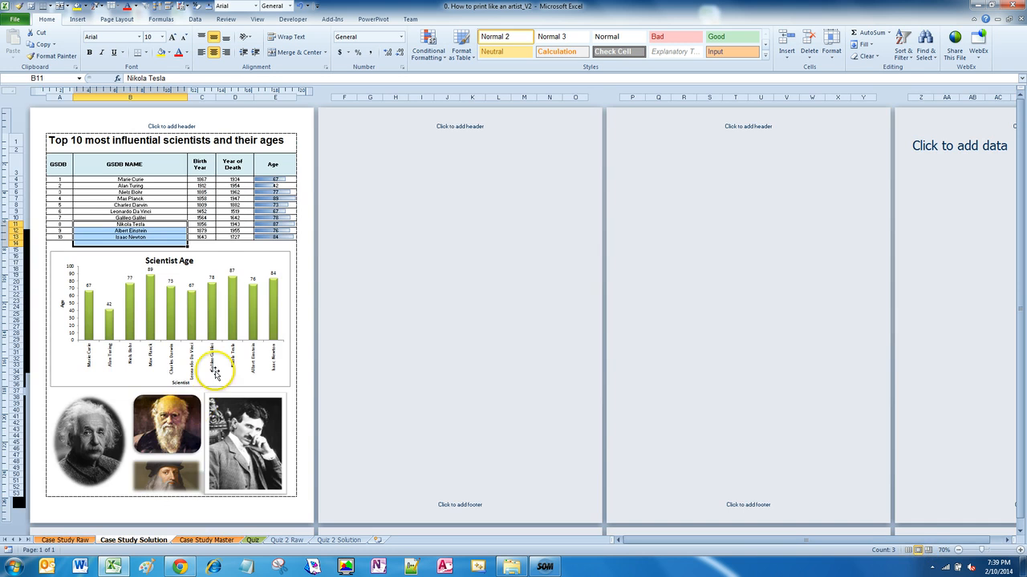
{"action": "mouse_move", "coordinate": [270, 308]}
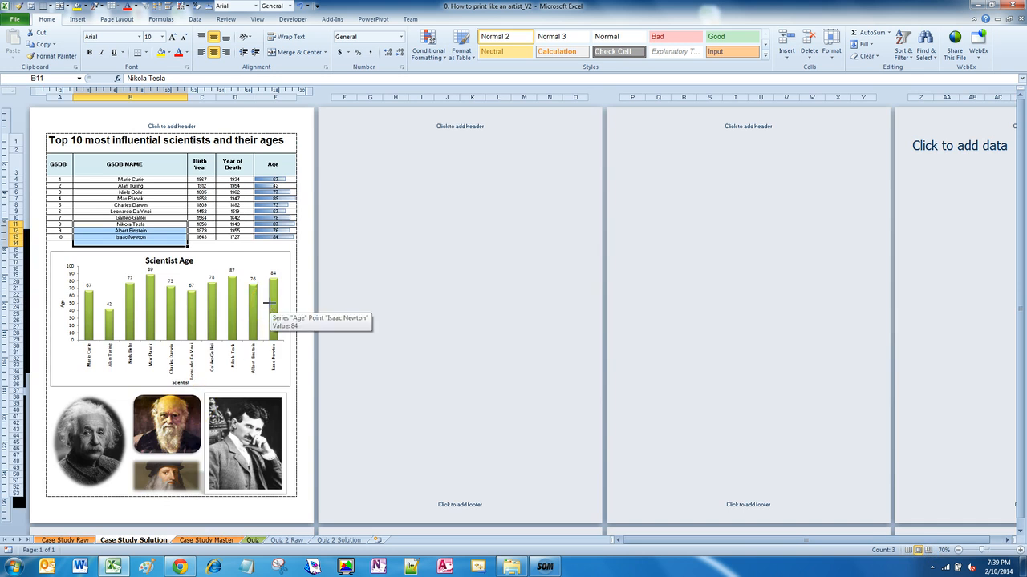
{"action": "mouse_move", "coordinate": [297, 115]}
{"action": "left_mouse_down"}
{"action": "mouse_move", "coordinate": [97, 107]}
{"action": "mouse_move", "coordinate": [53, 123]}
{"action": "mouse_move", "coordinate": [288, 93]}
{"action": "left_mouse_up"}
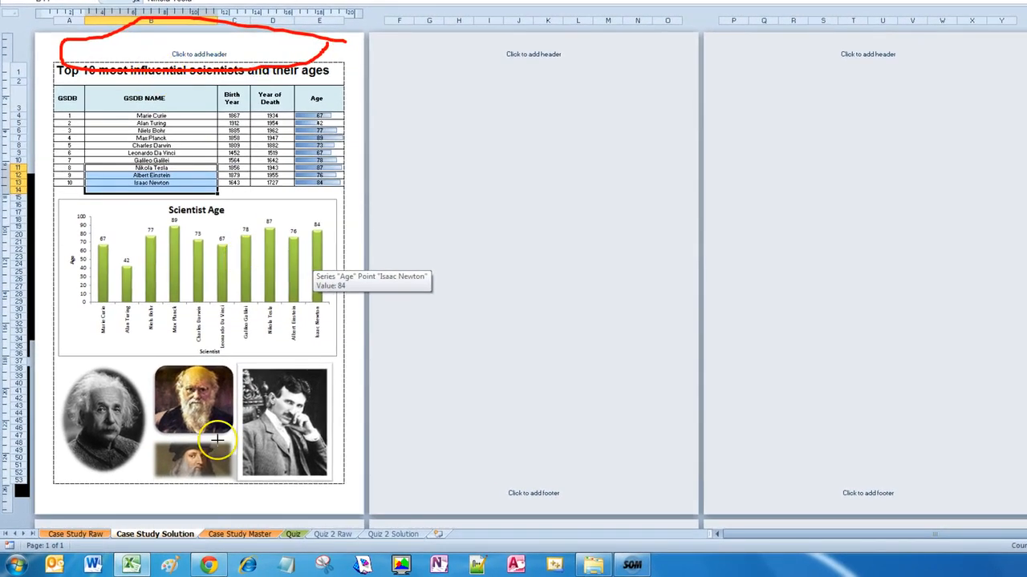
{"action": "mouse_move", "coordinate": [333, 505]}
{"action": "left_mouse_down"}
{"action": "mouse_move", "coordinate": [307, 479]}
{"action": "mouse_move", "coordinate": [26, 491]}
{"action": "mouse_move", "coordinate": [337, 535]}
{"action": "mouse_move", "coordinate": [346, 504]}
{"action": "left_mouse_up"}
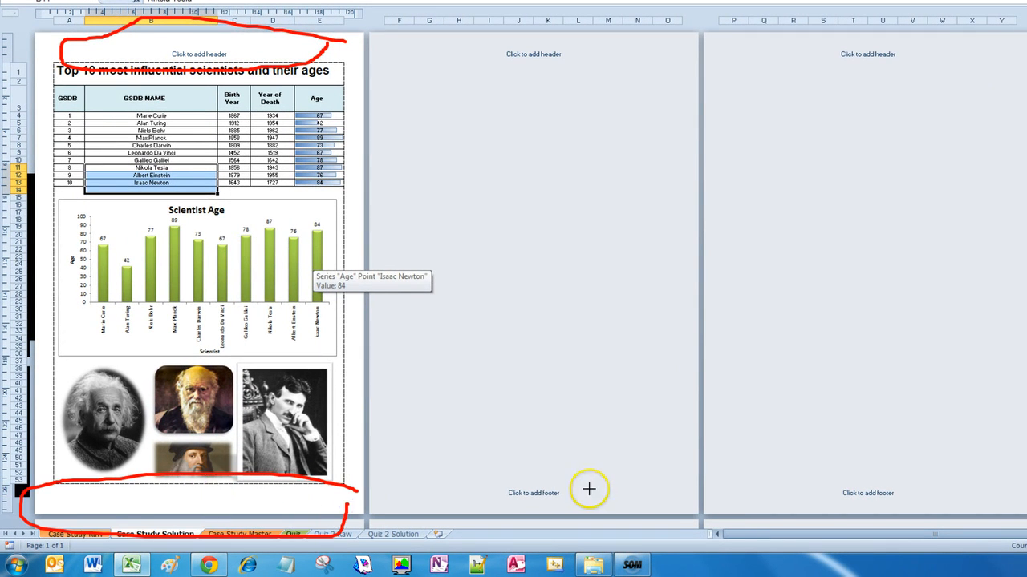
{"action": "mouse_move", "coordinate": [583, 486]}
{"action": "left_mouse_down"}
{"action": "mouse_move", "coordinate": [531, 479]}
{"action": "mouse_move", "coordinate": [522, 501]}
{"action": "mouse_move", "coordinate": [572, 487]}
{"action": "left_mouse_up"}
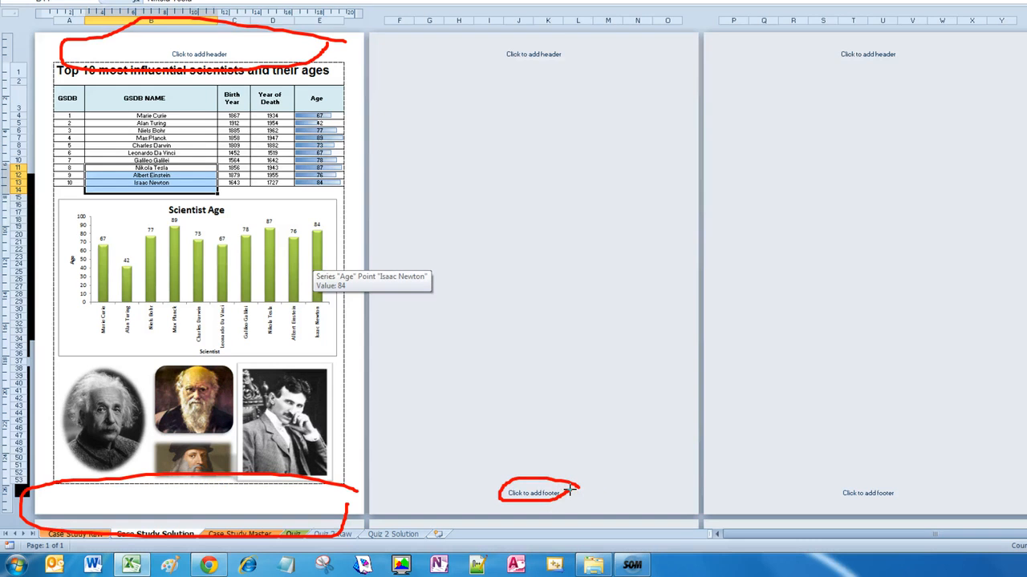
{"action": "key", "text": "Escape"}
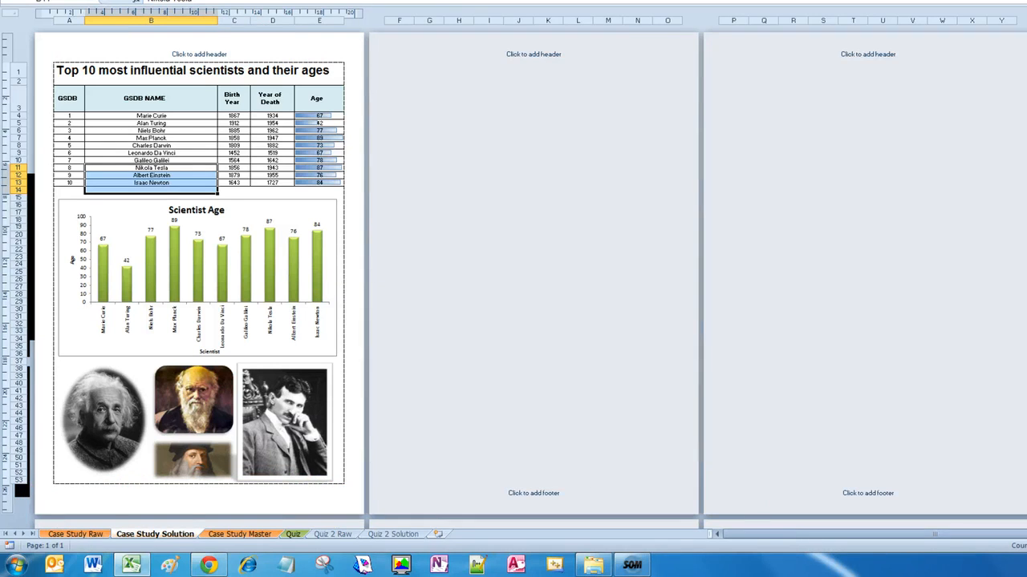
Open the page header above the scientists table, go through its left, center and right sections, and finish in the center section.
{"action": "scroll", "coordinate": [513, 289], "scroll_direction": "up", "scroll_amount": 4}
{"action": "scroll", "coordinate": [513, 289], "scroll_direction": "up", "scroll_amount": 2}
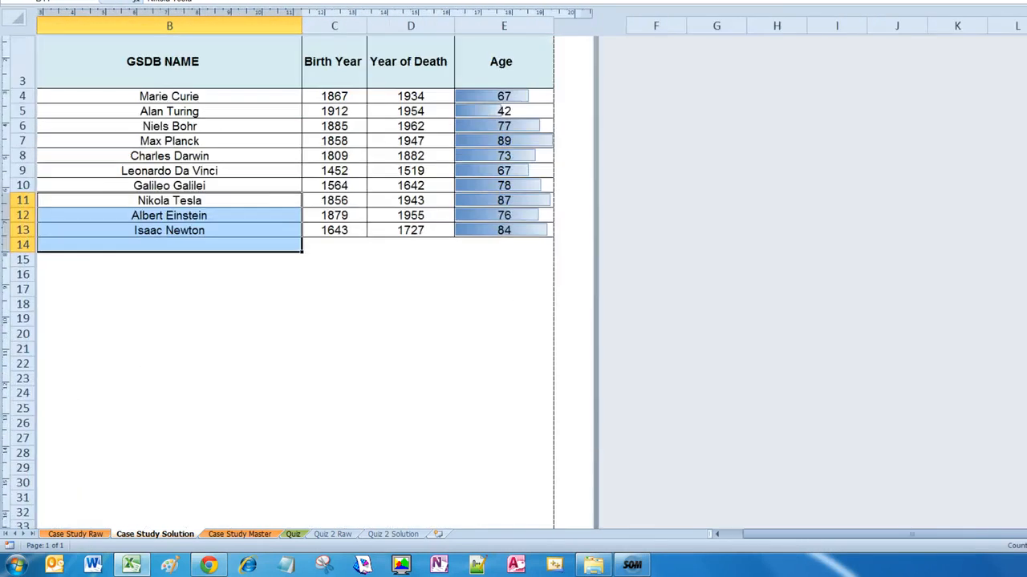
{"action": "left_click", "coordinate": [762, 537]}
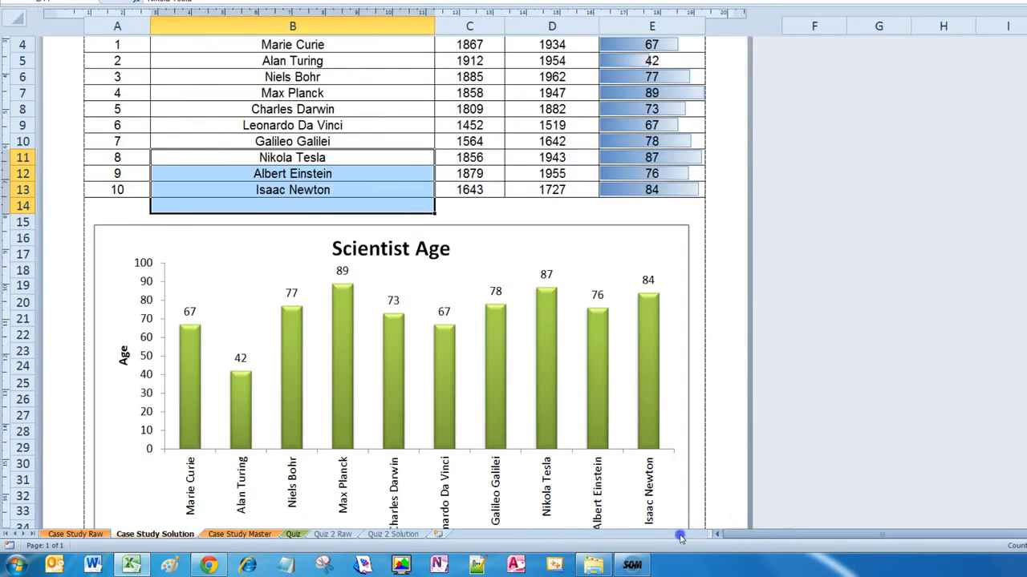
{"action": "scroll", "coordinate": [394, 281], "scroll_direction": "up", "scroll_amount": 3}
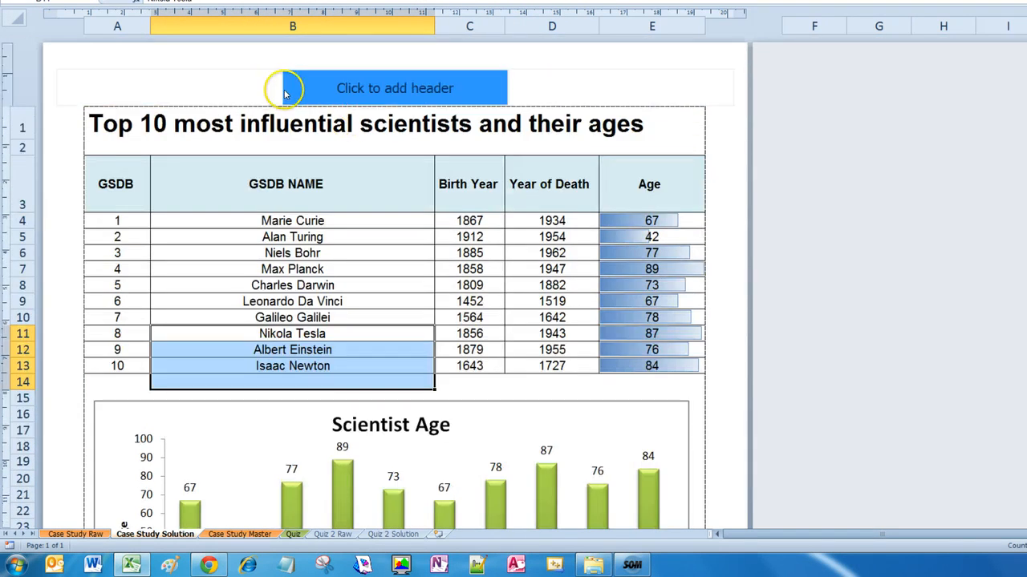
{"action": "left_click", "coordinate": [213, 88]}
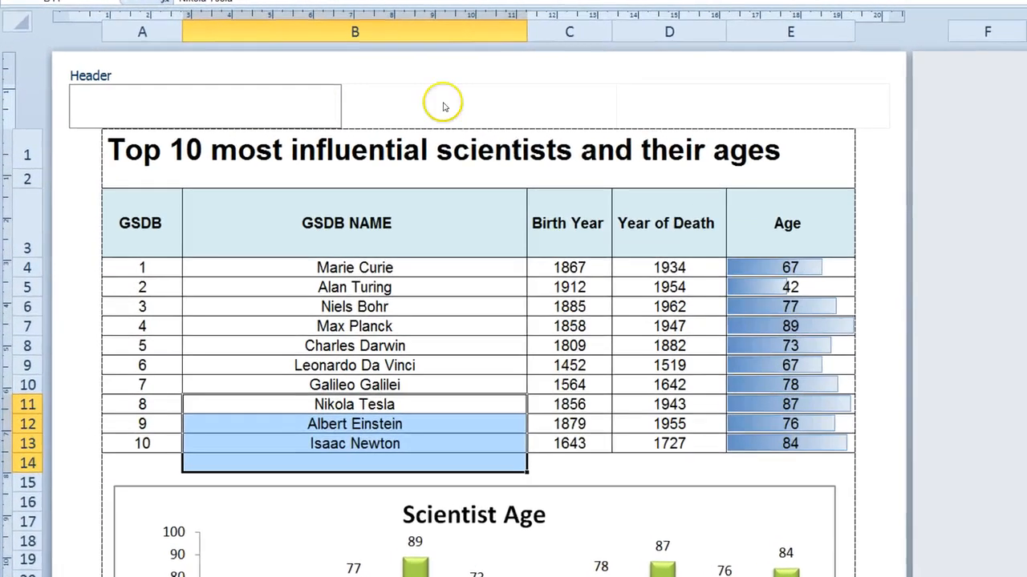
{"action": "left_click", "coordinate": [393, 86]}
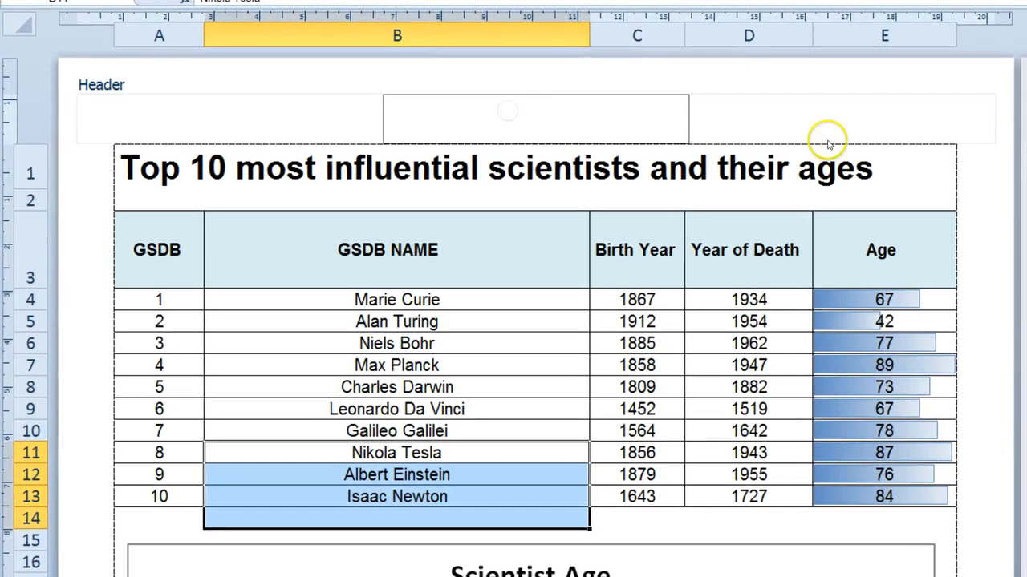
{"action": "left_click", "coordinate": [815, 113]}
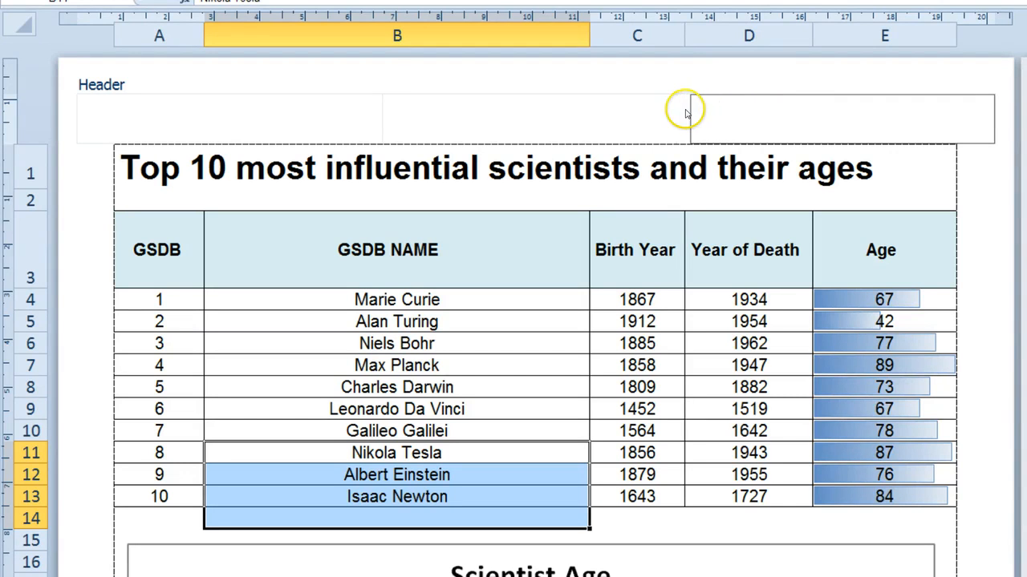
{"action": "left_click", "coordinate": [591, 117]}
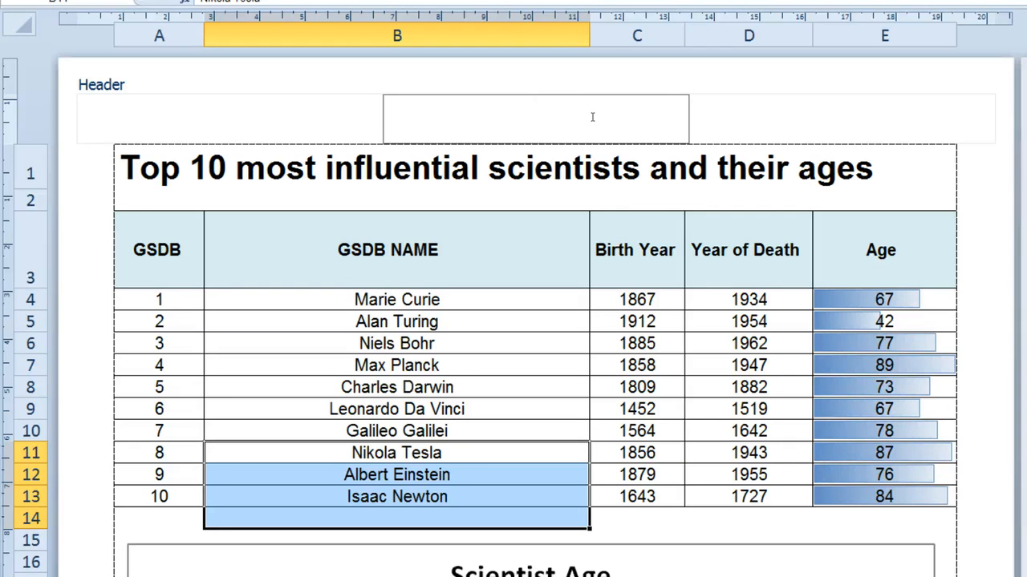
{"action": "left_click", "coordinate": [463, 98]}
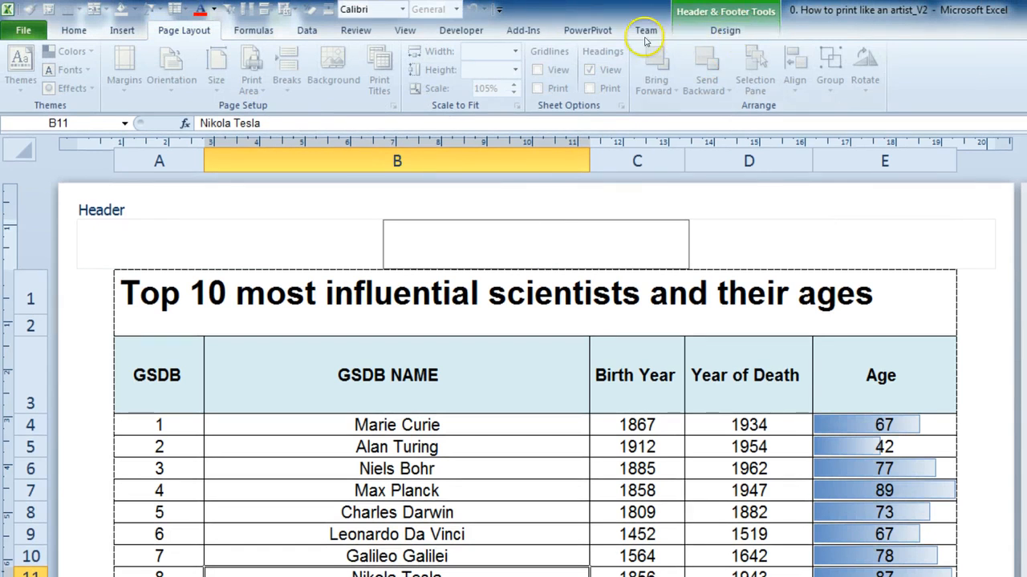
Apply the preset header that shows the workbook's full file path and file name.
{"action": "left_click", "coordinate": [720, 27]}
{"action": "left_click", "coordinate": [728, 28]}
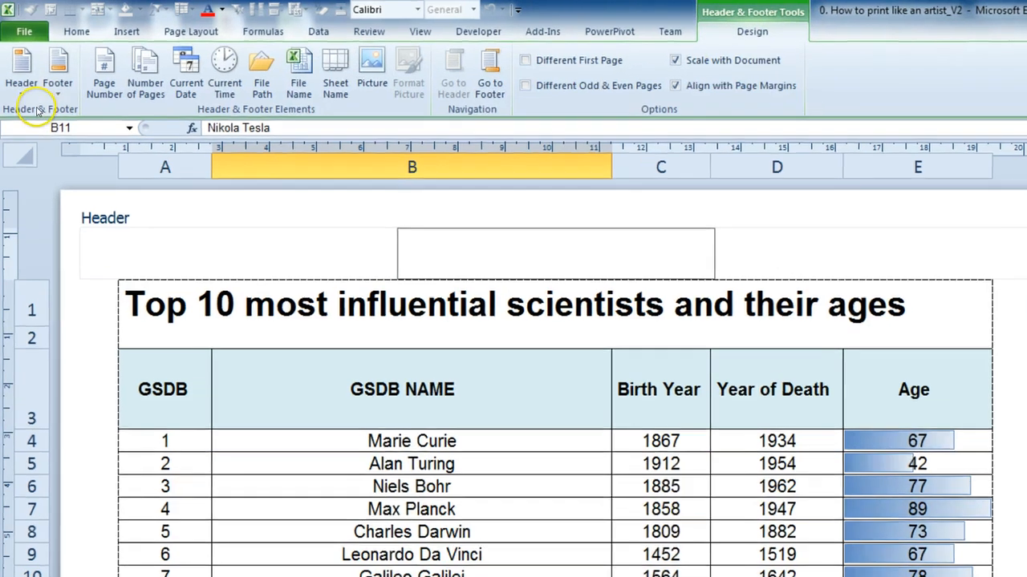
{"action": "left_click", "coordinate": [18, 87]}
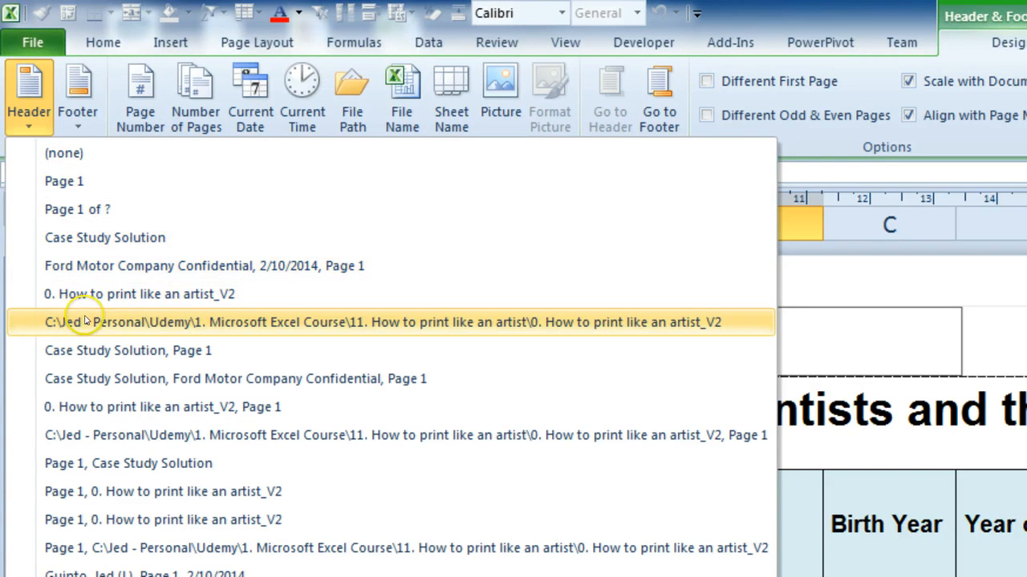
{"action": "left_click", "coordinate": [161, 335]}
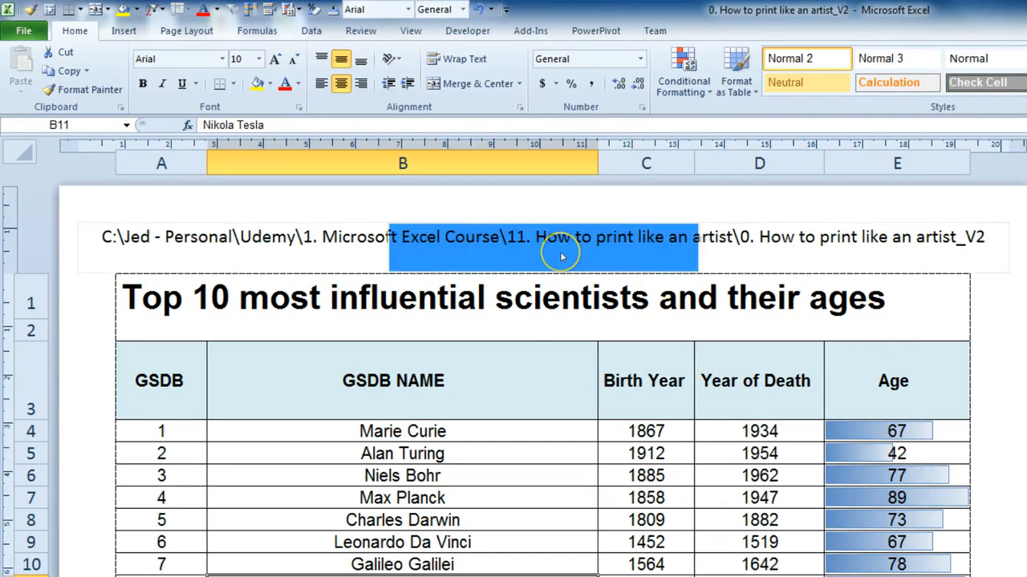
Inspect the field codes behind the center header section and return to the worksheet cells.
{"action": "left_click", "coordinate": [561, 257]}
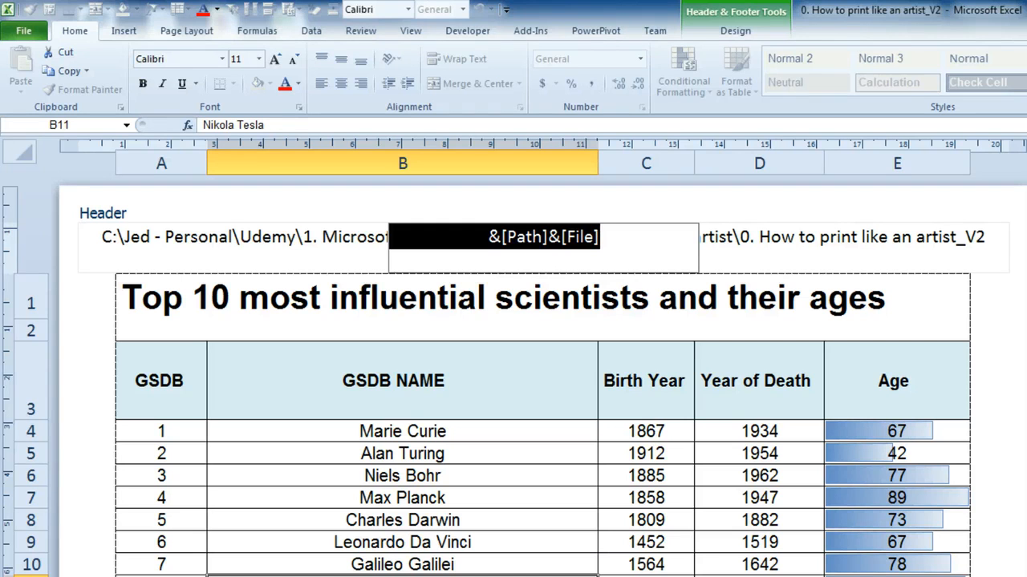
{"action": "left_click", "coordinate": [386, 457]}
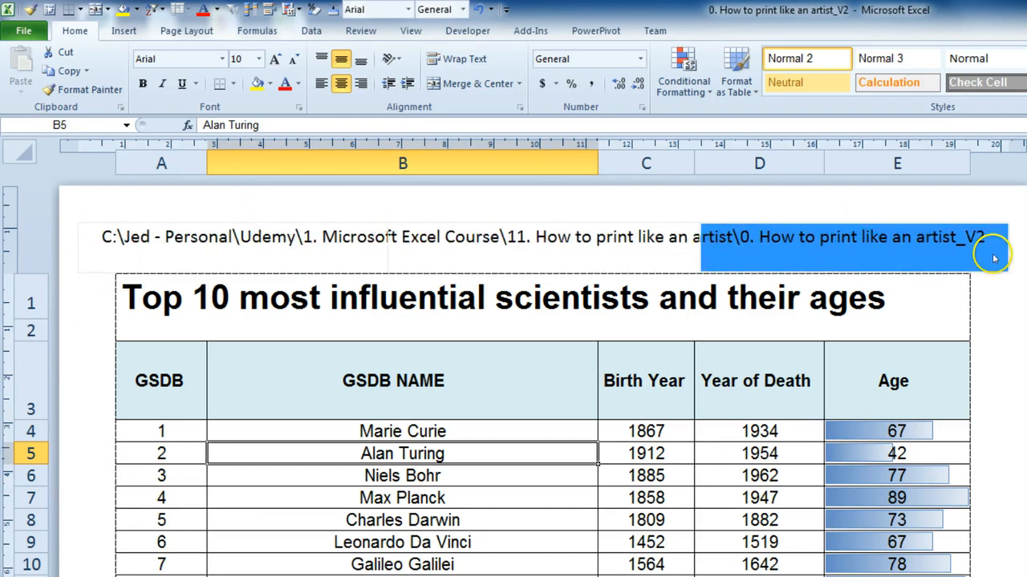
{"action": "left_click", "coordinate": [638, 435]}
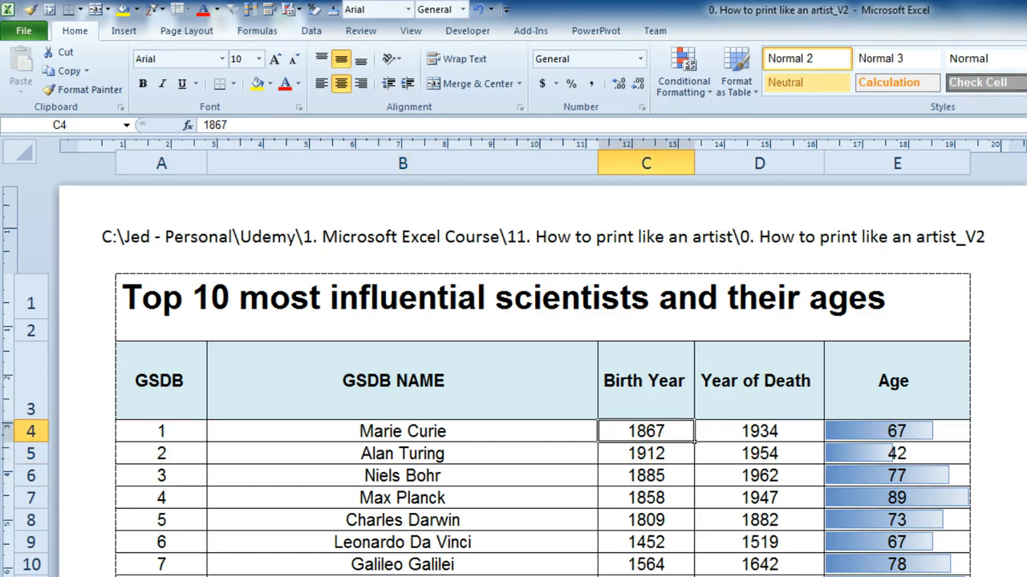
Open the page footer below the pictures, go through its left, center and right sections, and finish in the center section.
{"action": "scroll", "coordinate": [539, 377], "scroll_direction": "down", "scroll_amount": 8}
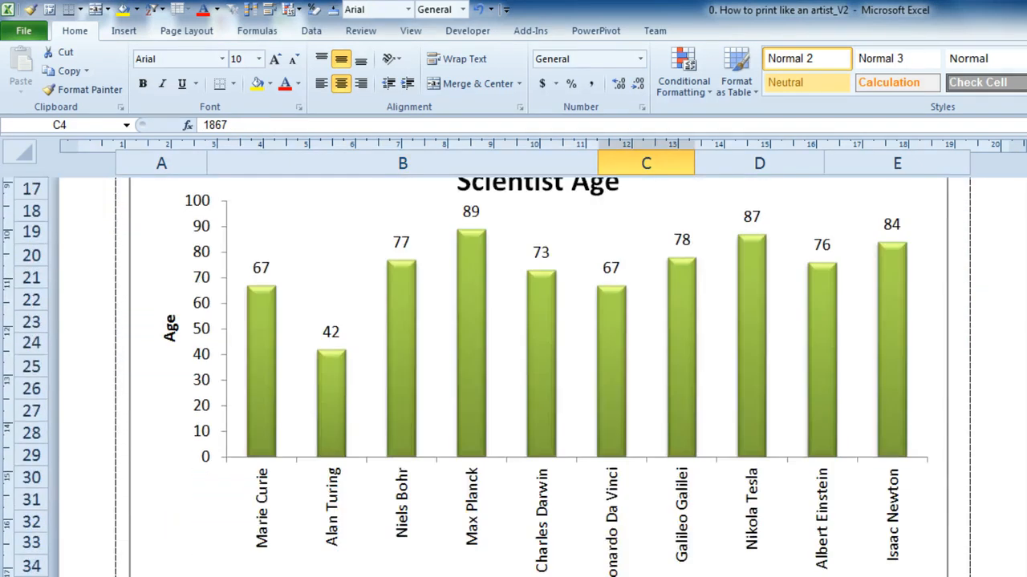
{"action": "scroll", "coordinate": [539, 377], "scroll_direction": "down", "scroll_amount": 3}
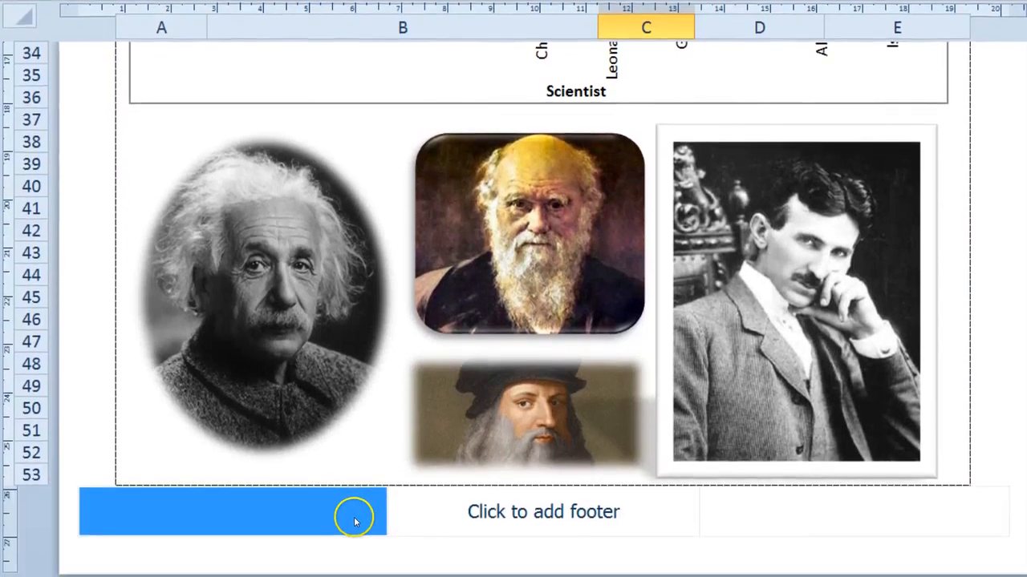
{"action": "left_click", "coordinate": [332, 468]}
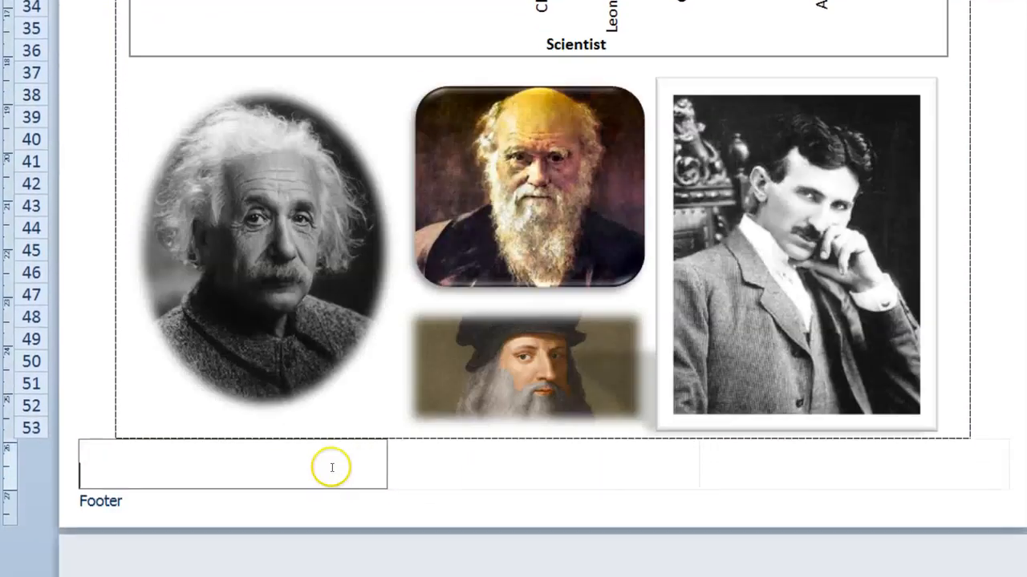
{"action": "left_click", "coordinate": [495, 460]}
{"action": "left_click", "coordinate": [861, 460]}
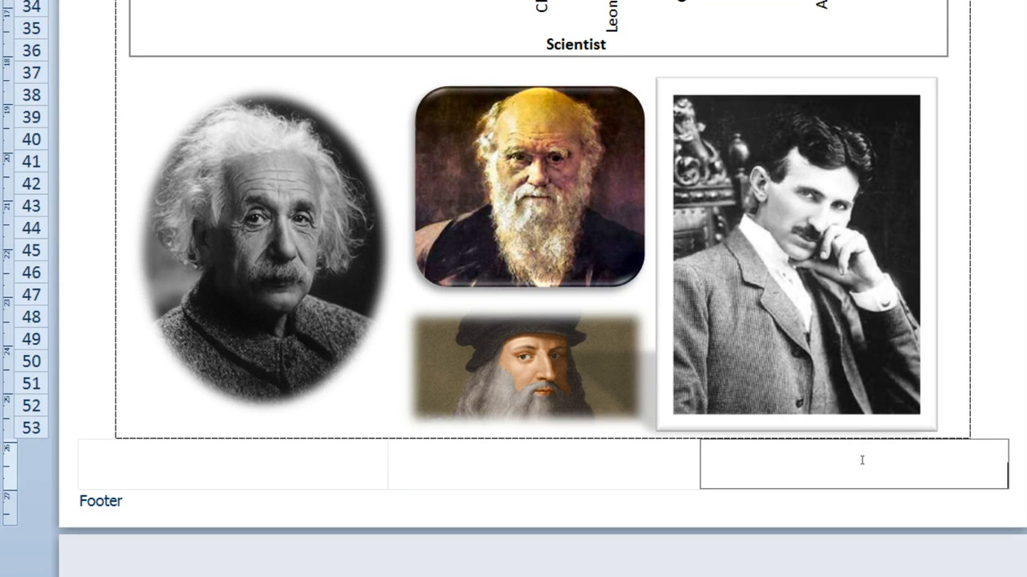
{"action": "left_click", "coordinate": [543, 468]}
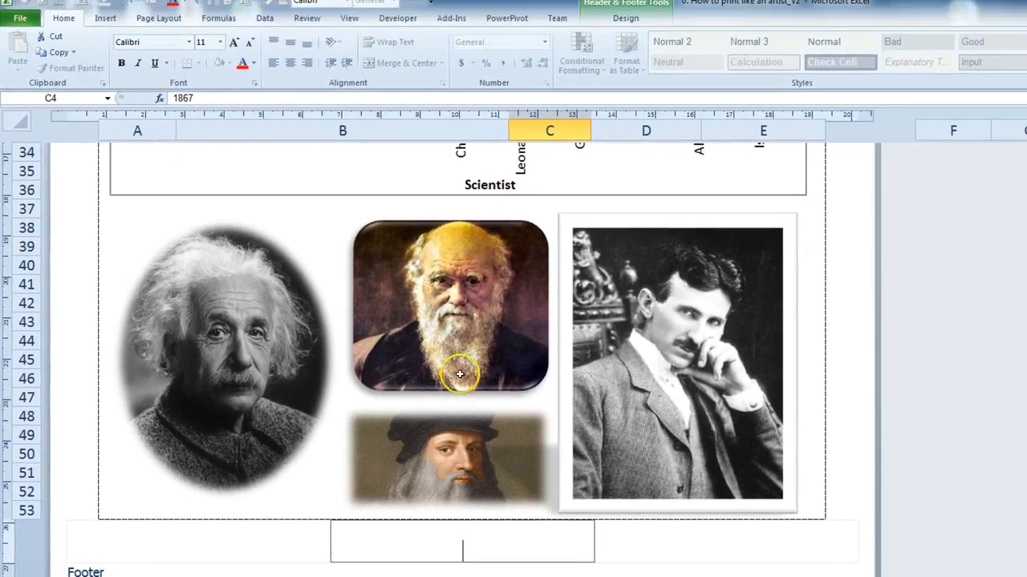
Apply the preset footer that shows "Prepared by" with the author's name and the date, plus the page number.
{"action": "left_click", "coordinate": [626, 18]}
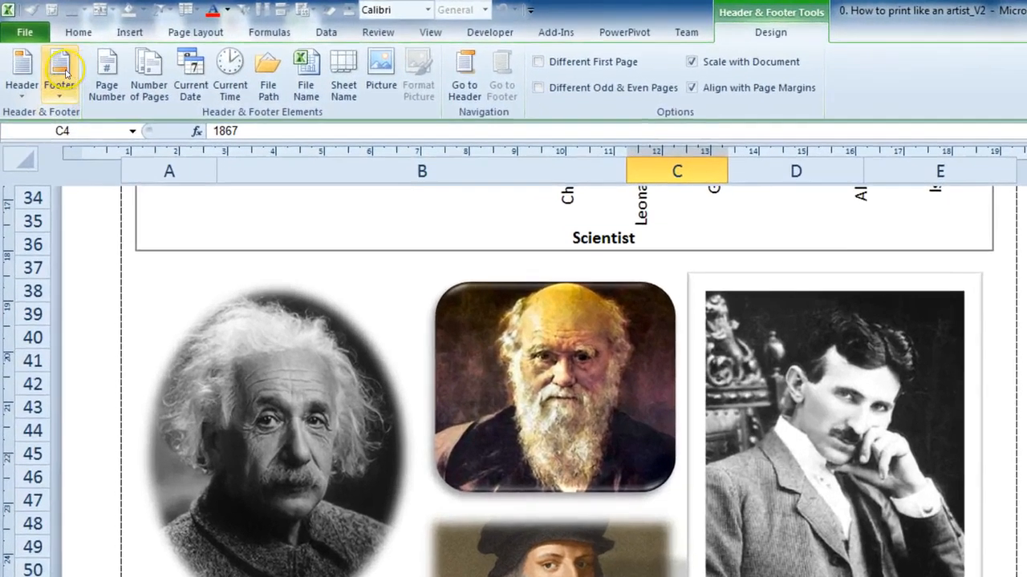
{"action": "left_click", "coordinate": [53, 90]}
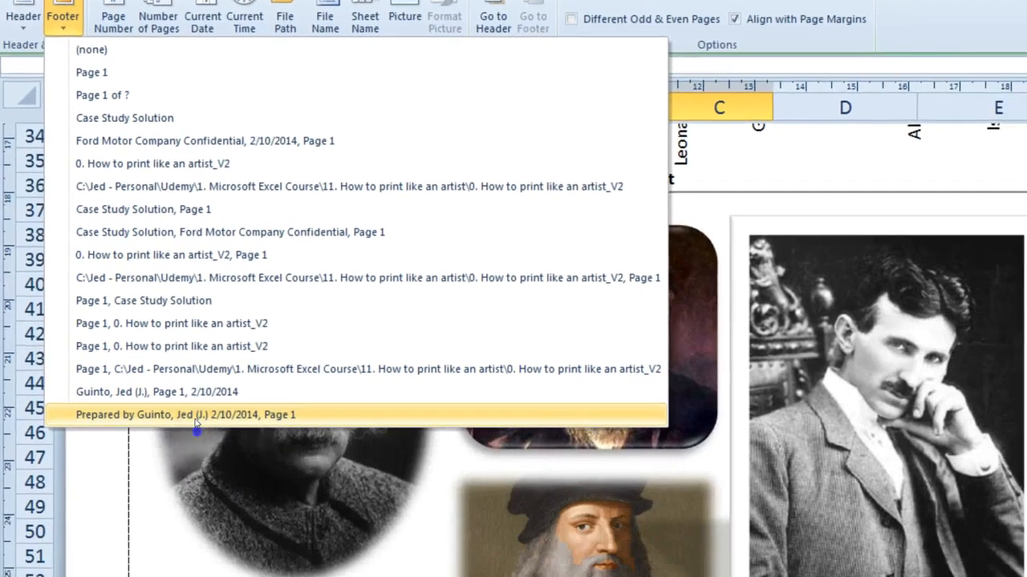
{"action": "left_click", "coordinate": [207, 491]}
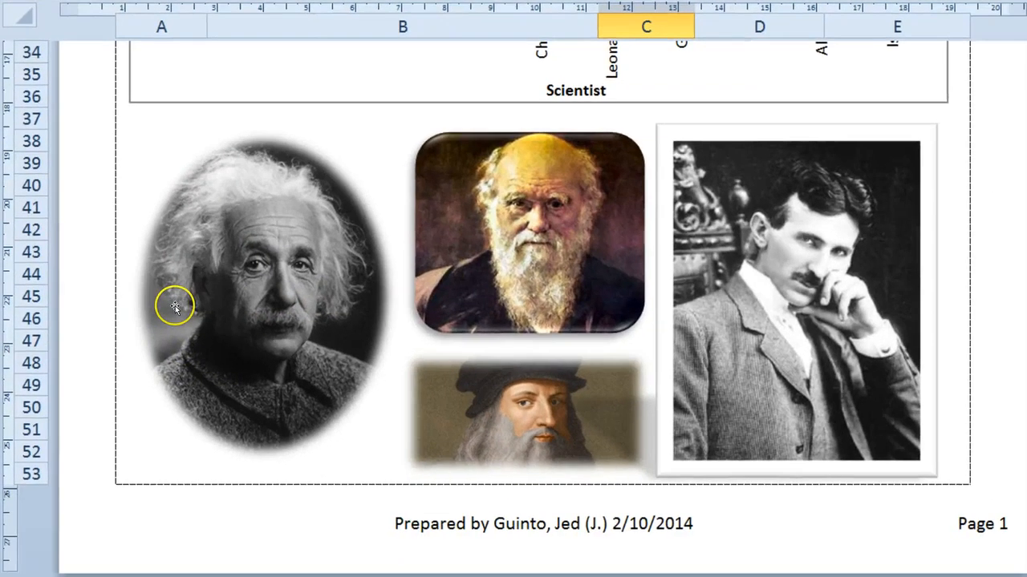
Inspect the center footer section's prepared-by text and date code, highlighting the author text.
{"action": "left_click", "coordinate": [609, 525]}
{"action": "left_click", "coordinate": [894, 534]}
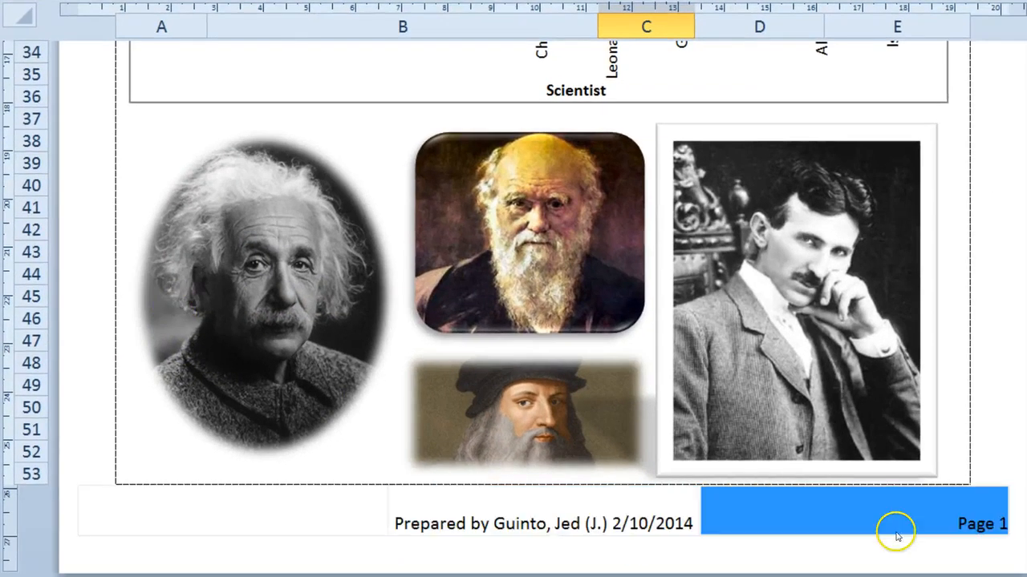
{"action": "left_click", "coordinate": [516, 518]}
{"action": "key", "text": "Escape"}
{"action": "left_click", "coordinate": [813, 516]}
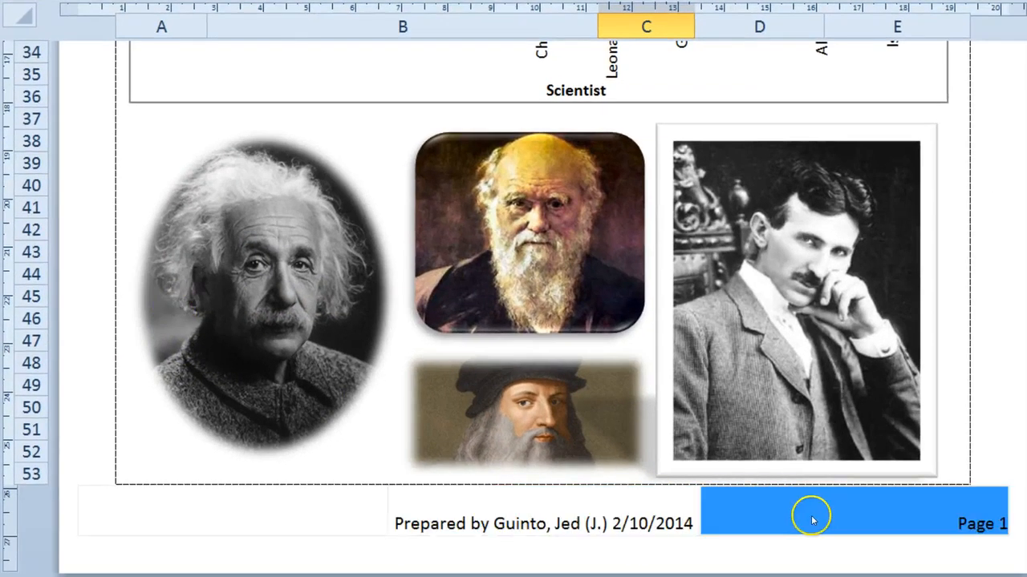
{"action": "left_click", "coordinate": [527, 510]}
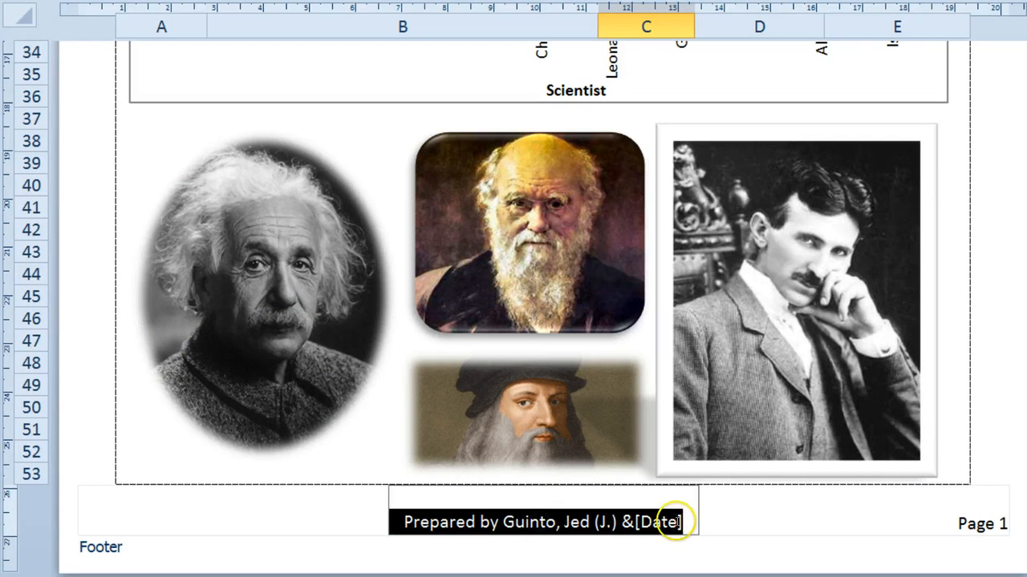
{"action": "left_click_drag", "start_coordinate": [687, 524], "coordinate": [397, 504]}
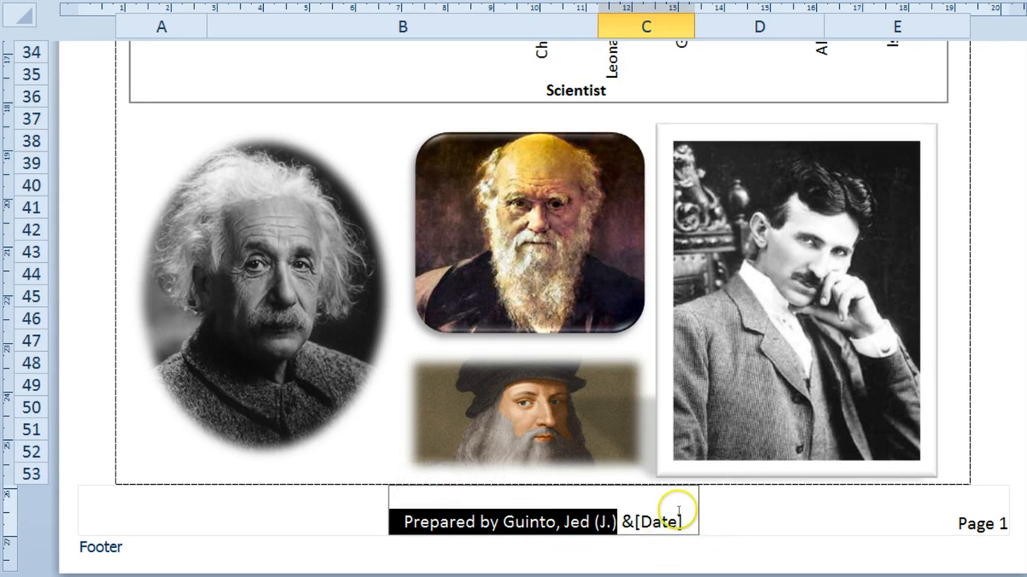
Extend the right footer section's page number with a slash and the number-of-pages code, making it Page &[Page]/&[Pages].
{"action": "left_click", "coordinate": [753, 515]}
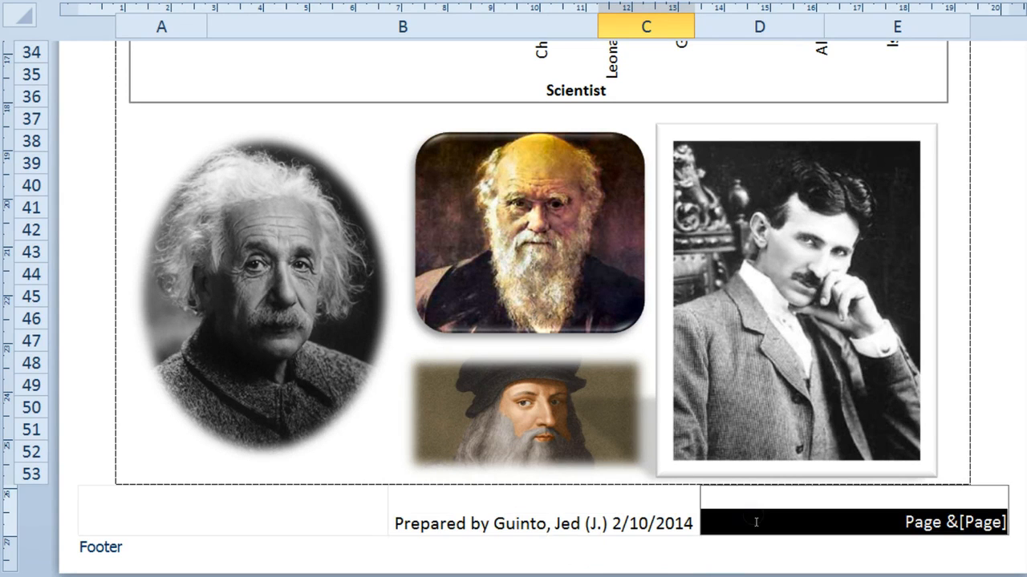
{"action": "left_click", "coordinate": [770, 546]}
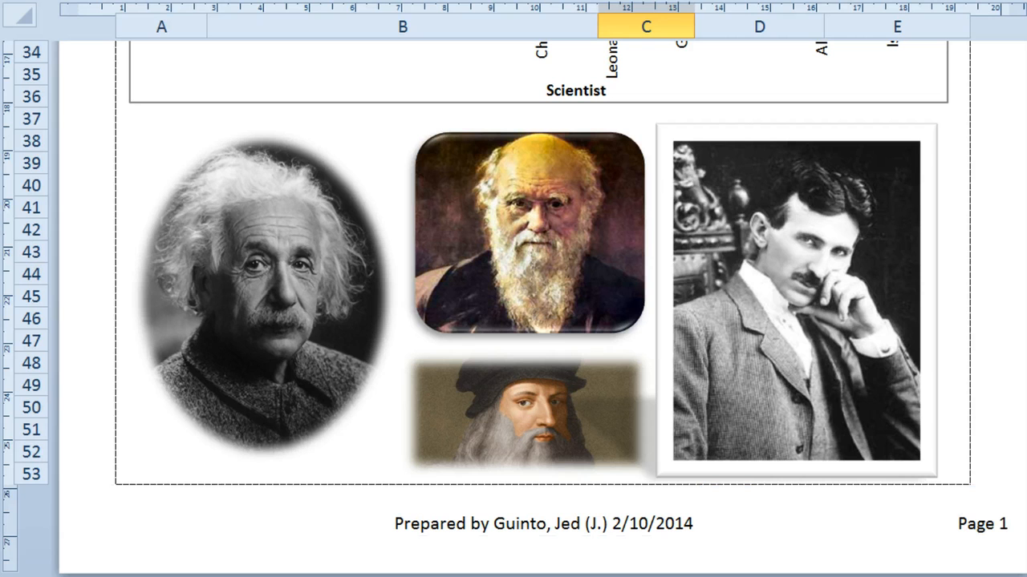
{"action": "left_click", "coordinate": [1005, 522]}
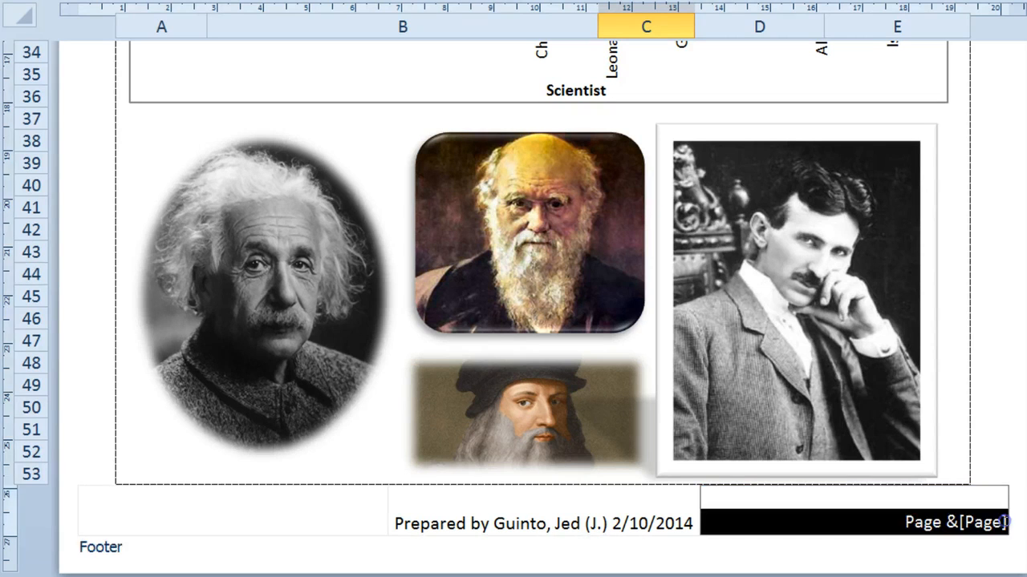
{"action": "left_click", "coordinate": [1004, 522]}
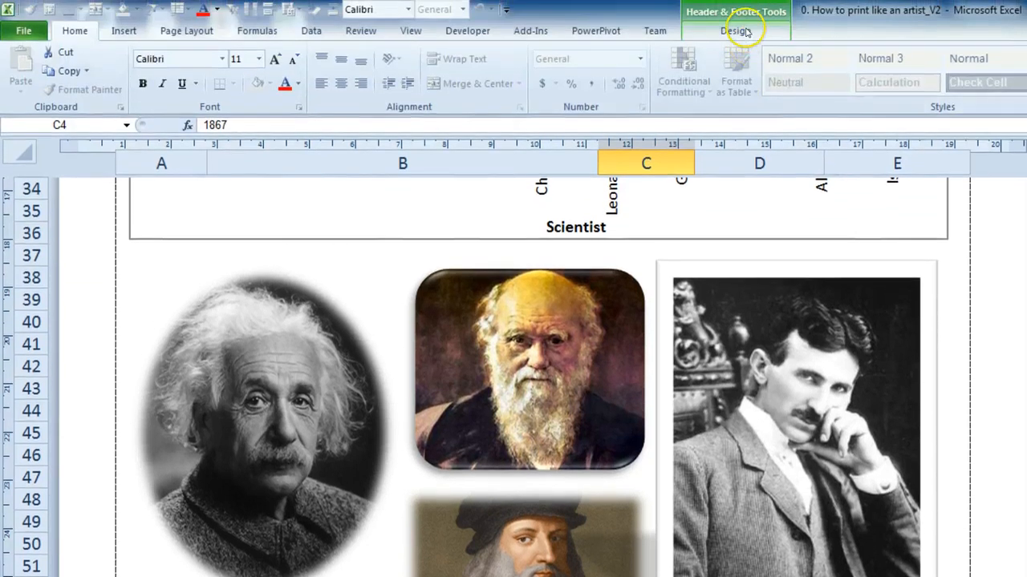
{"action": "left_click", "coordinate": [744, 3]}
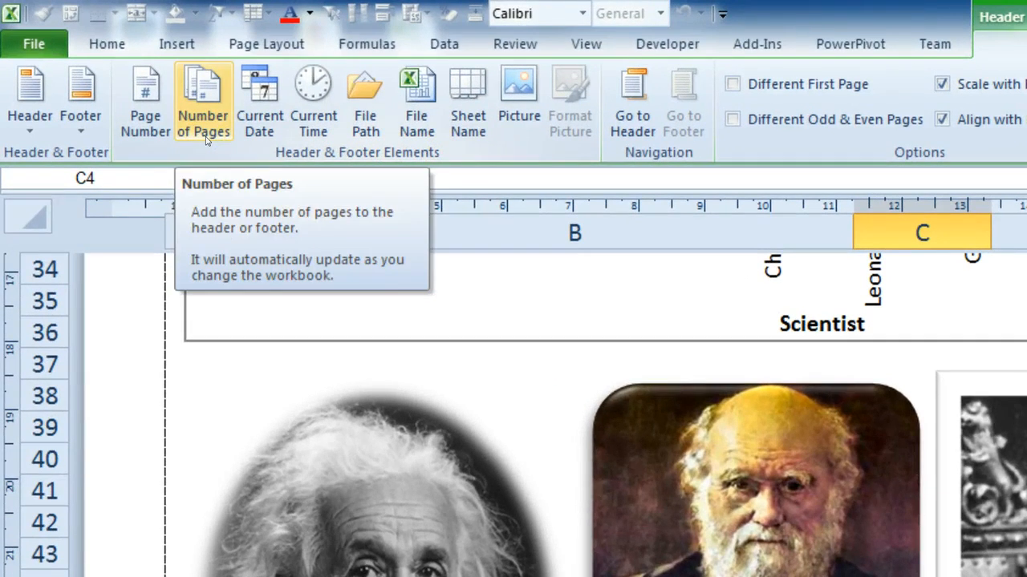
{"action": "left_click", "coordinate": [206, 141]}
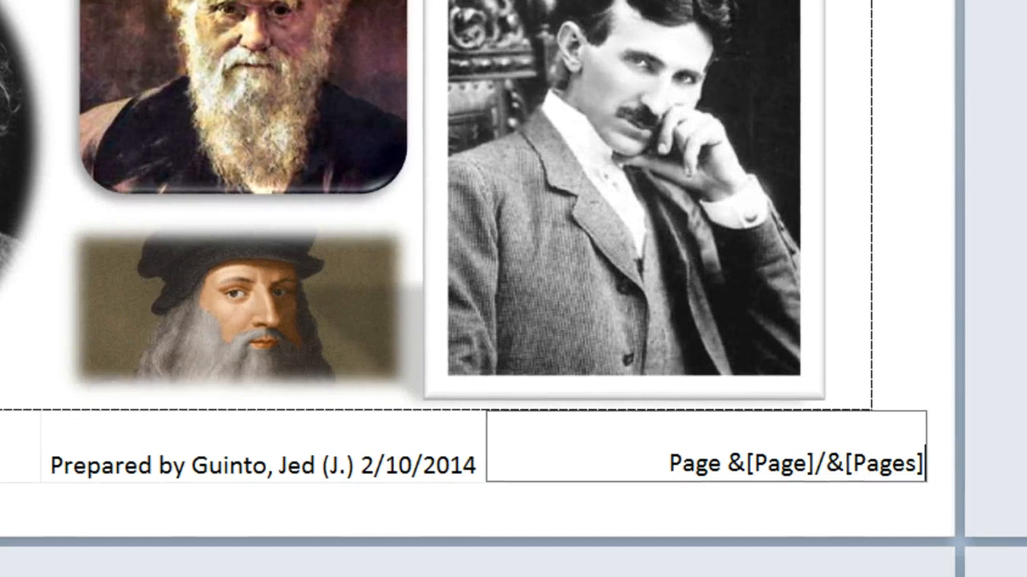
{"action": "left_click", "coordinate": [902, 106]}
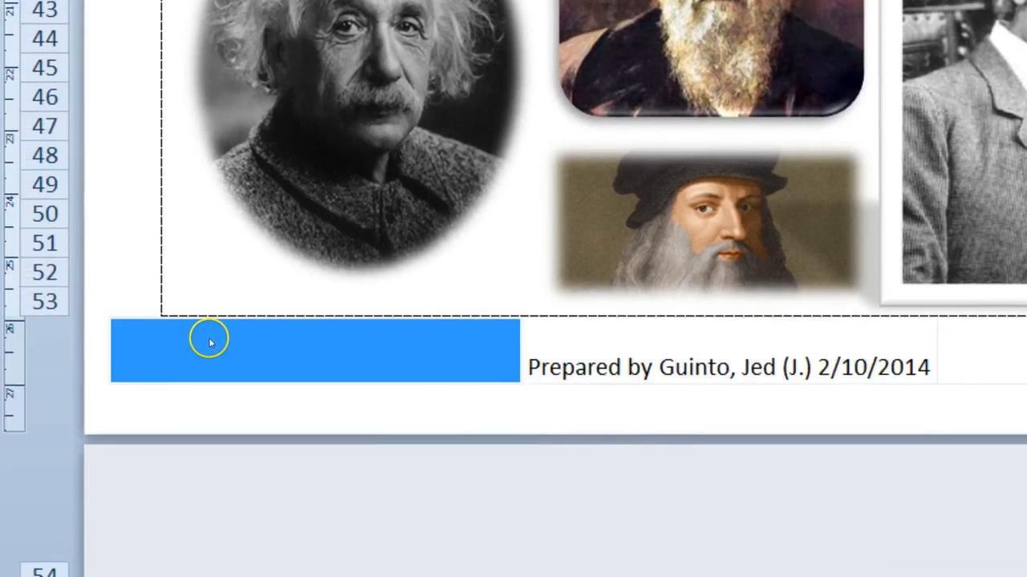
Fill the left footer section with "Sheet: " followed by the sheet name code &[Tab], and return to the cells.
{"action": "left_click", "coordinate": [255, 352]}
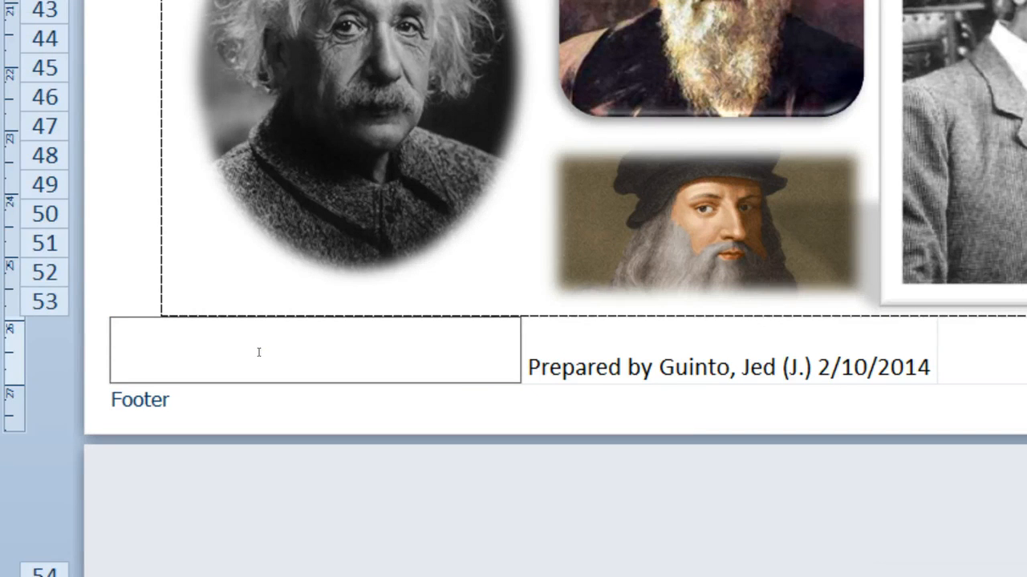
{"action": "type", "text": "Sheet"}
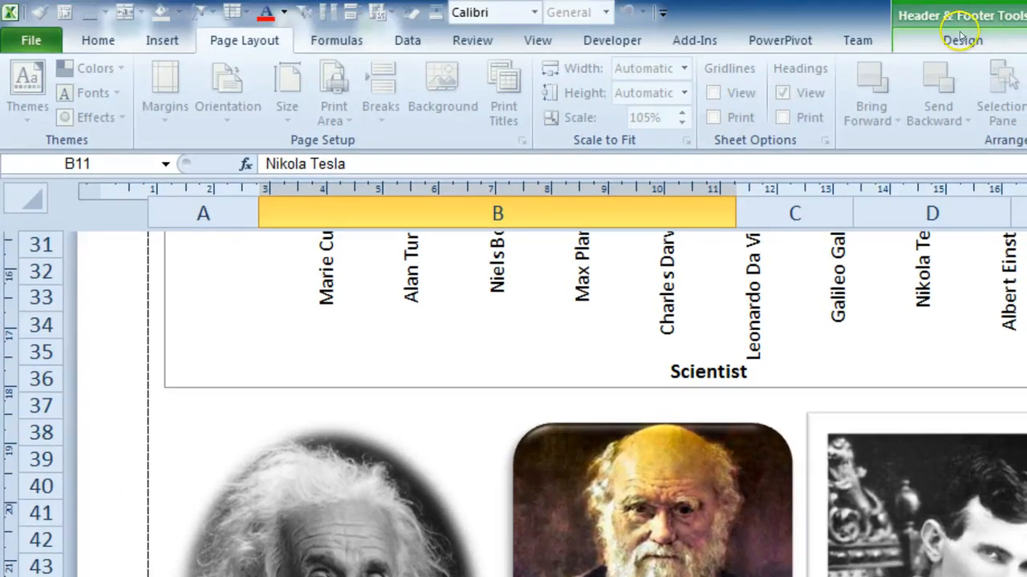
{"action": "left_click", "coordinate": [962, 40]}
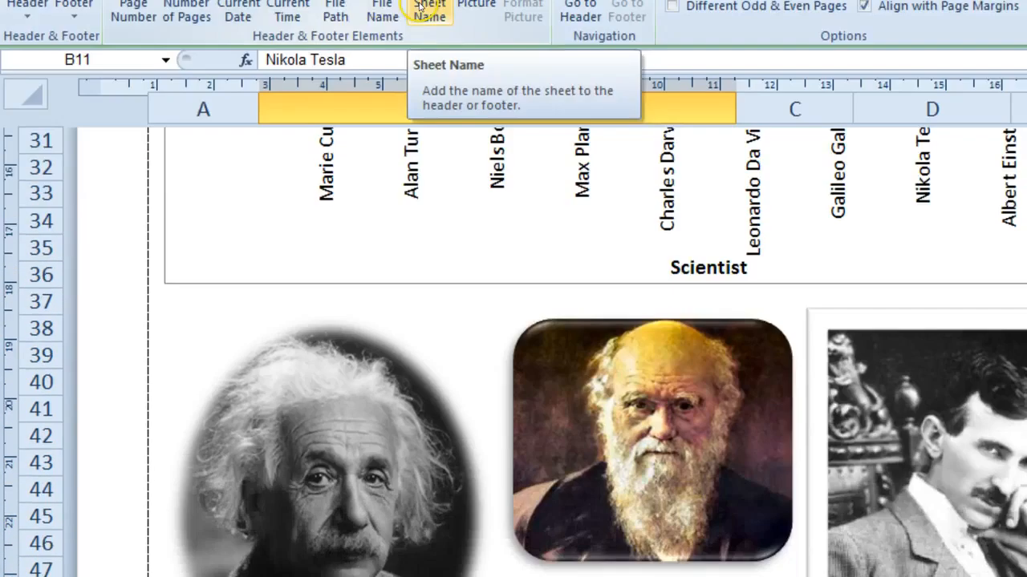
{"action": "left_click", "coordinate": [419, 8]}
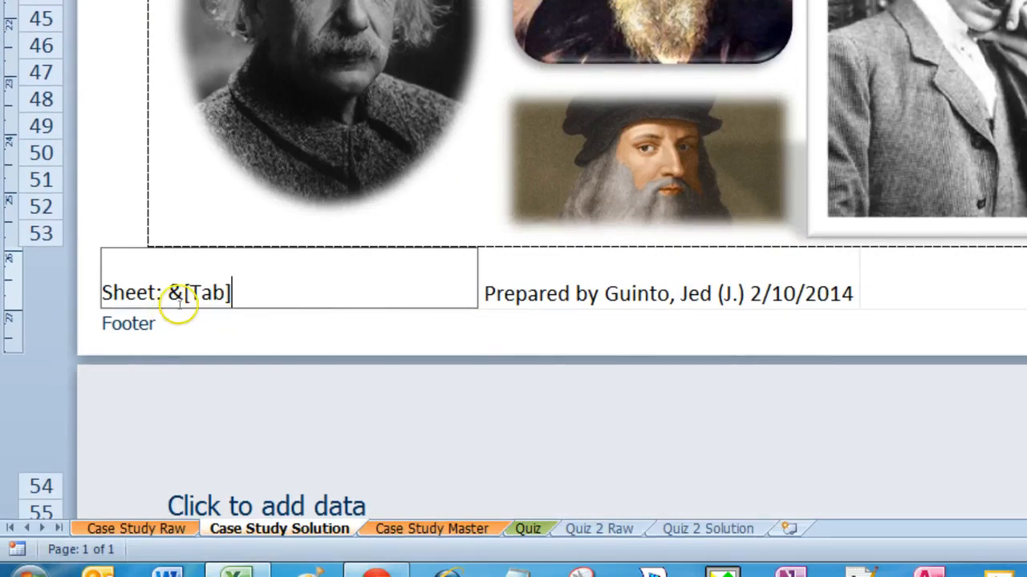
{"action": "left_click", "coordinate": [125, 147]}
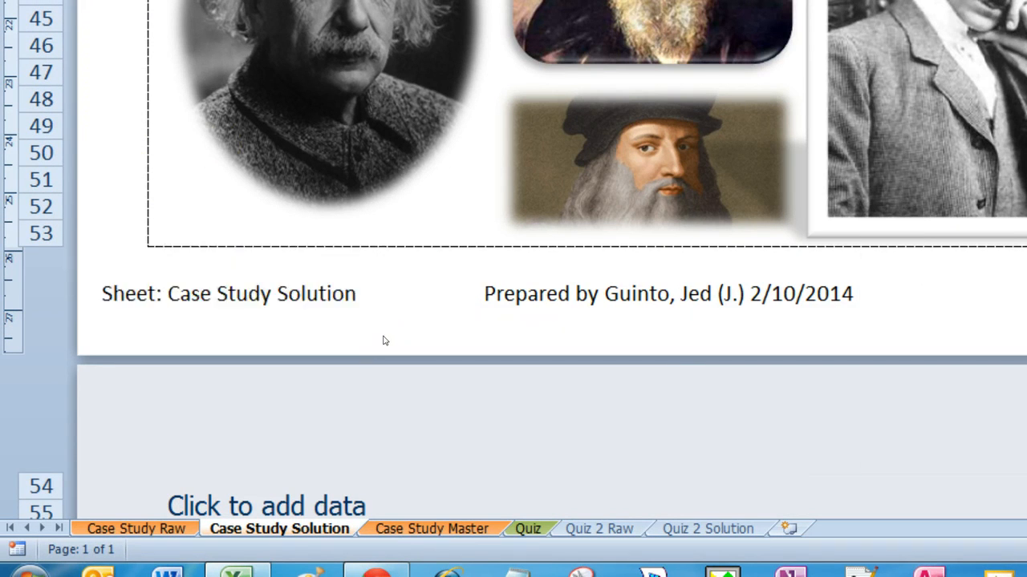
{"action": "mouse_move", "coordinate": [396, 303]}
{"action": "left_mouse_down"}
{"action": "mouse_move", "coordinate": [133, 243]}
{"action": "mouse_move", "coordinate": [490, 280]}
{"action": "left_mouse_up"}
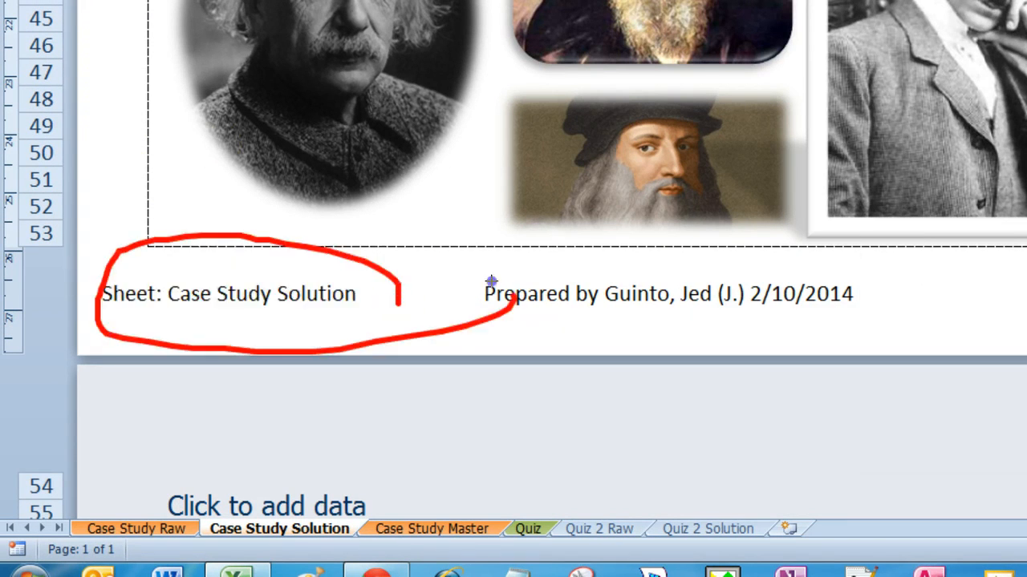
{"action": "mouse_move", "coordinate": [363, 505]}
{"action": "left_mouse_down"}
{"action": "mouse_move", "coordinate": [160, 553]}
{"action": "mouse_move", "coordinate": [341, 513]}
{"action": "mouse_move", "coordinate": [291, 450]}
{"action": "mouse_move", "coordinate": [255, 354]}
{"action": "left_mouse_up"}
{"action": "key", "text": "Escape"}
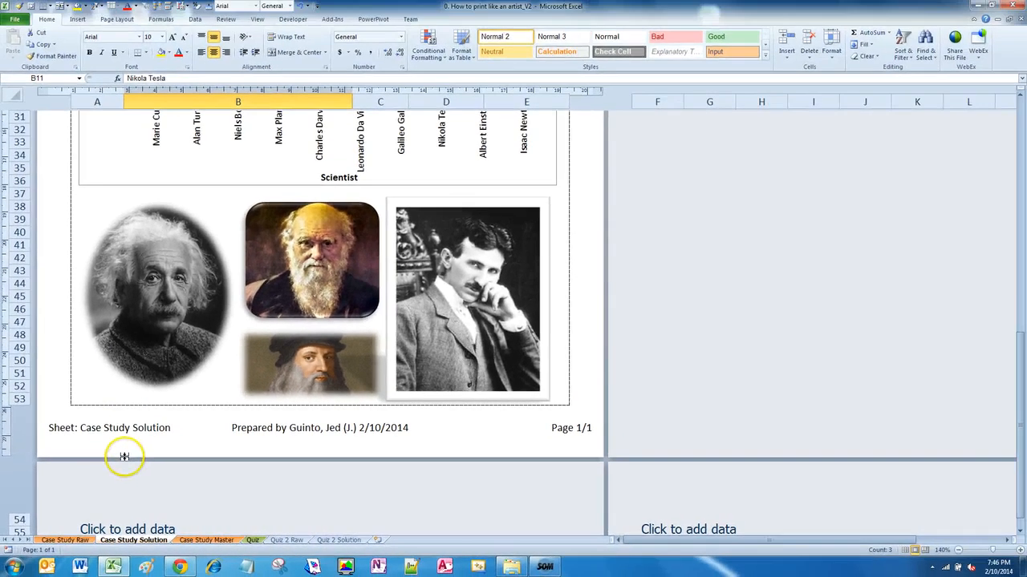
Zoom the worksheet out to 70% to review the whole page with its header and footer.
{"action": "left_click", "coordinate": [956, 552]}
{"action": "left_click", "coordinate": [956, 552]}
{"action": "left_click", "coordinate": [956, 551]}
{"action": "left_click", "coordinate": [956, 552]}
{"action": "left_click", "coordinate": [956, 552]}
{"action": "left_click", "coordinate": [956, 552]}
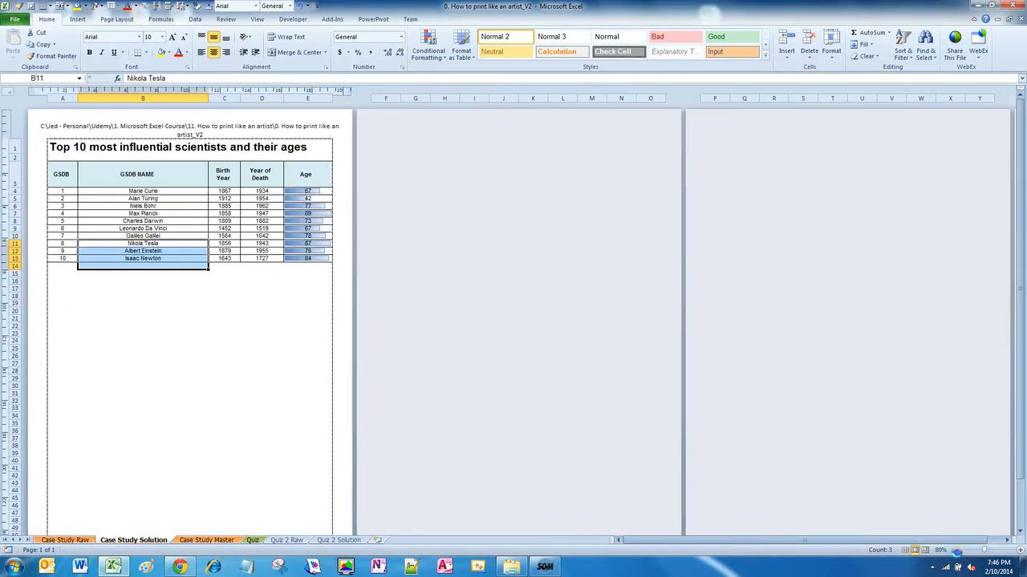
{"action": "left_click", "coordinate": [956, 552]}
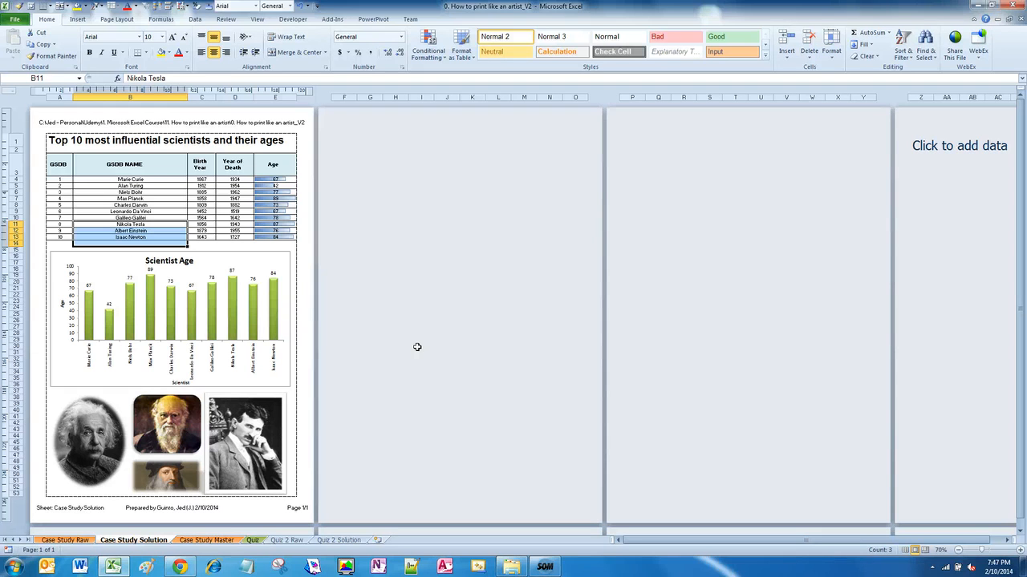
{"action": "left_click", "coordinate": [168, 193]}
{"action": "key", "text": "shift+Down"}
{"action": "key", "text": "shift+Down"}
{"action": "key", "text": "shift+Down"}
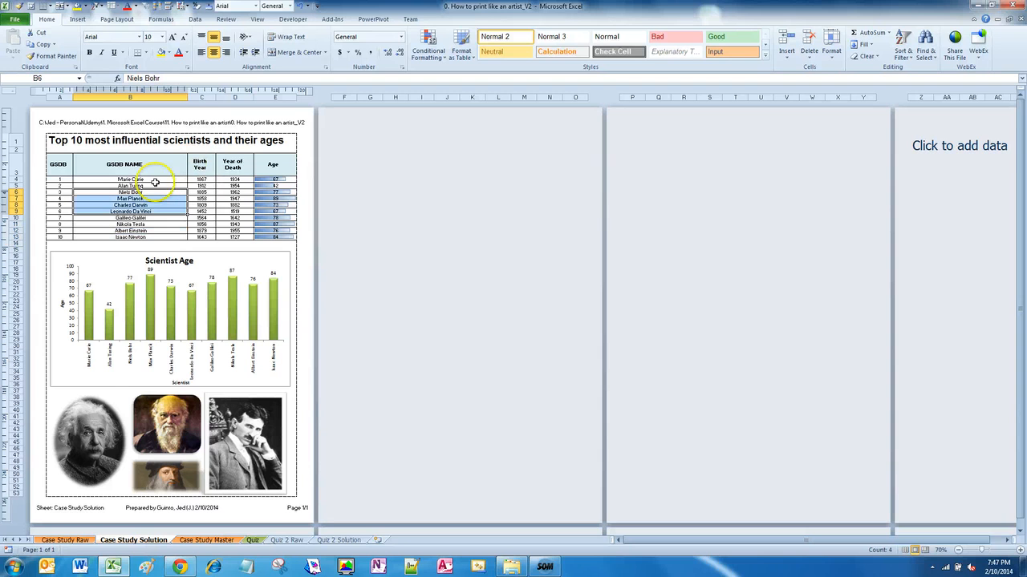
Save the worksheet as a PDF named "0. How to print like an artist_V2", replacing the existing file.
{"action": "left_click", "coordinate": [18, 20]}
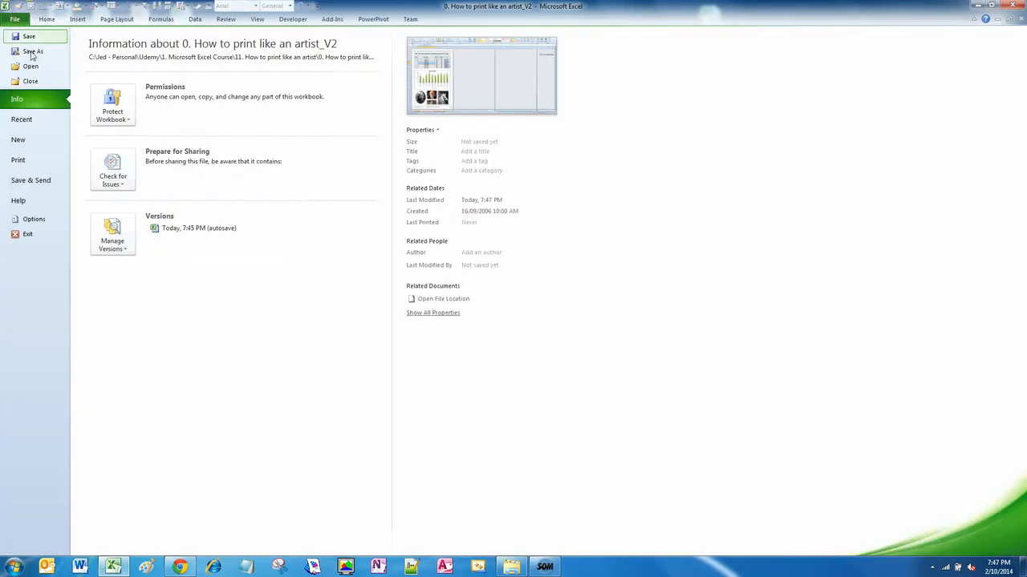
{"action": "left_click", "coordinate": [32, 55]}
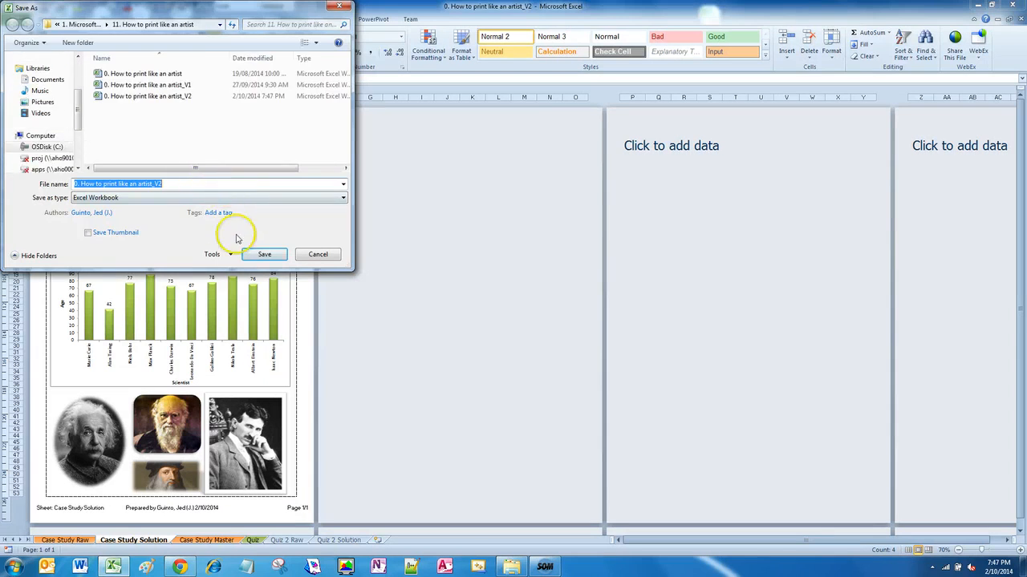
{"action": "left_click", "coordinate": [222, 198]}
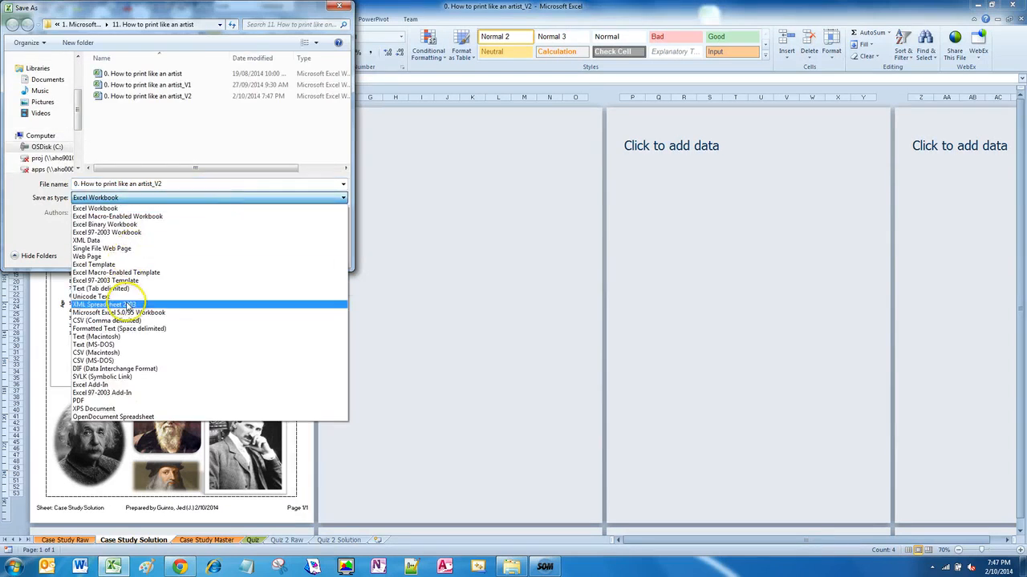
{"action": "left_click", "coordinate": [121, 403]}
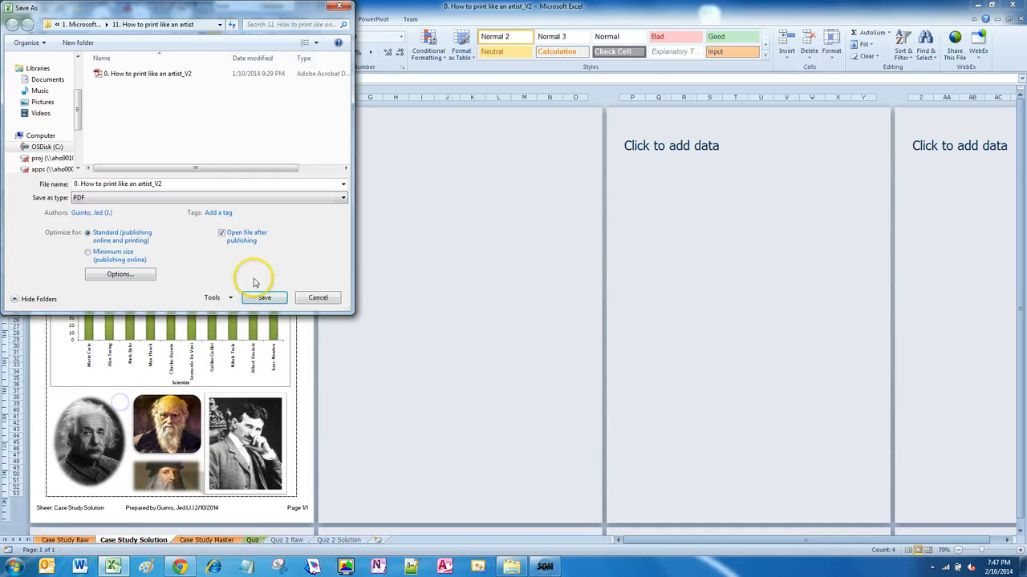
{"action": "left_click", "coordinate": [265, 297]}
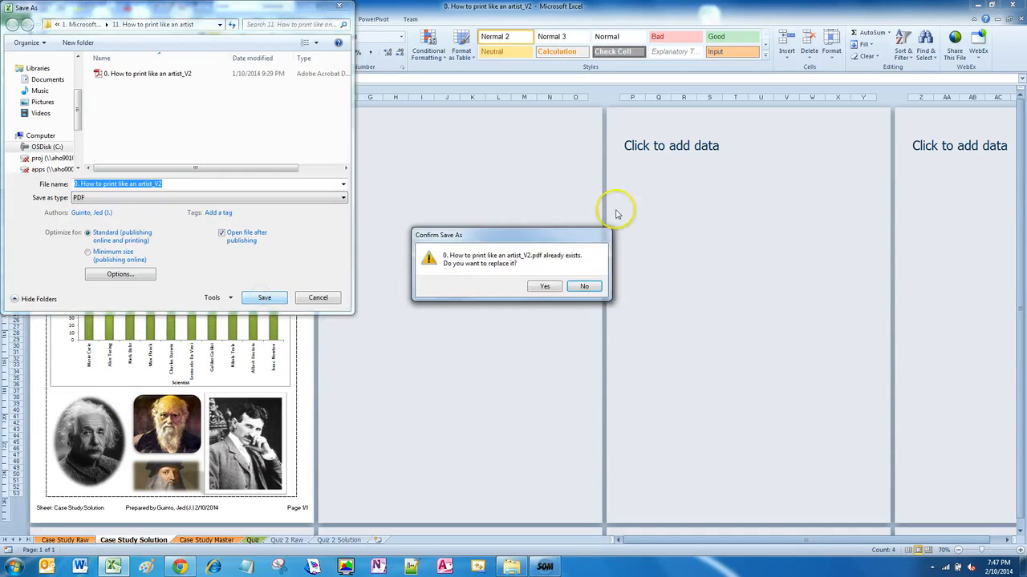
{"action": "left_click", "coordinate": [545, 286]}
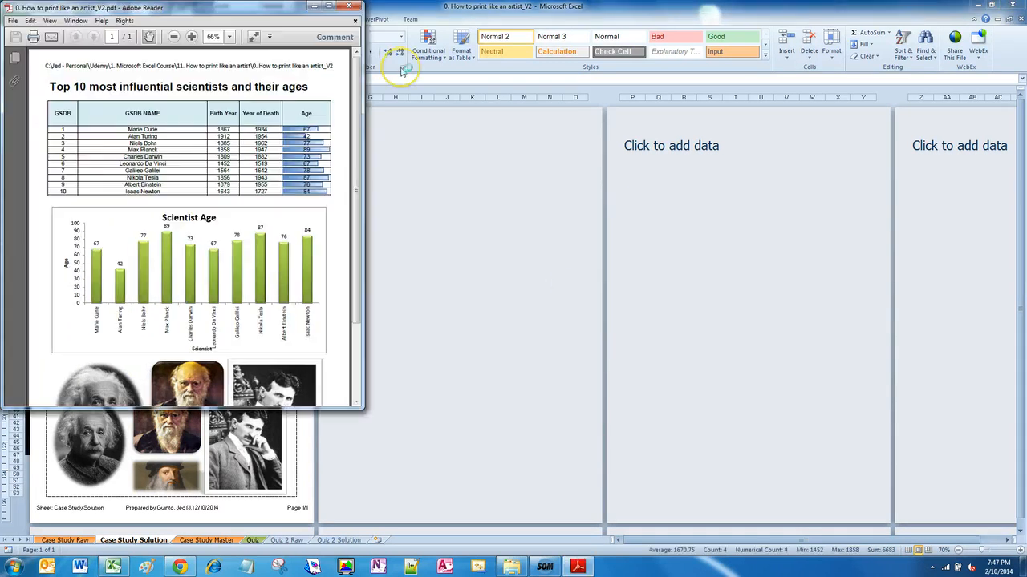
Maximize the published PDF in Adobe Reader and fit the whole page in the window to check it.
{"action": "left_click", "coordinate": [328, 7]}
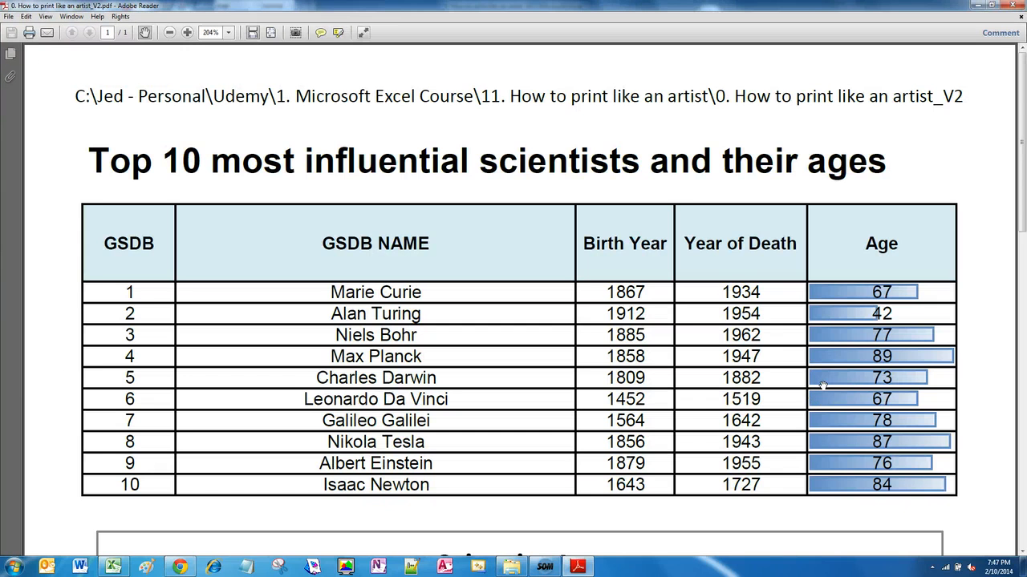
{"action": "key", "text": "ctrl+0"}
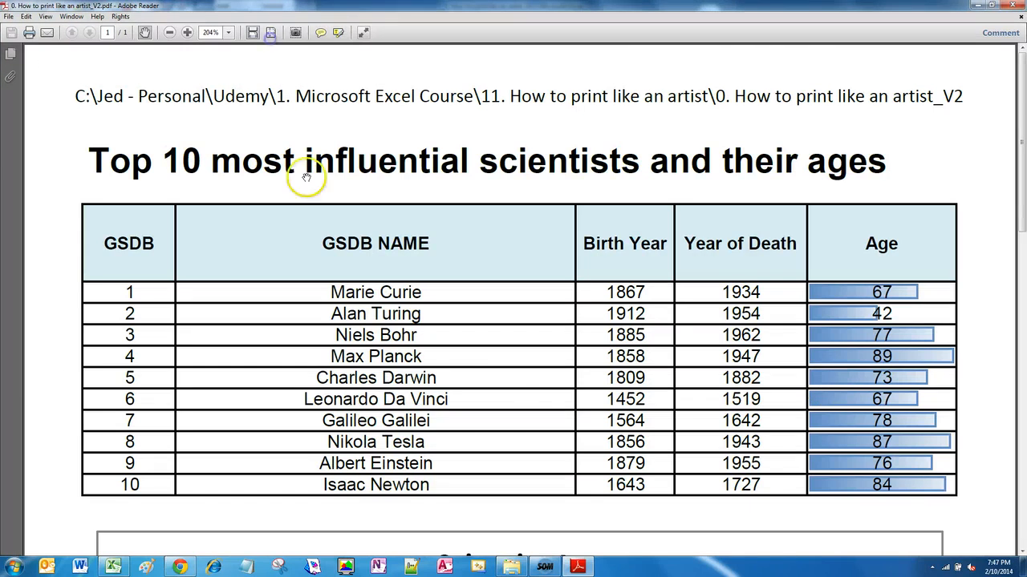